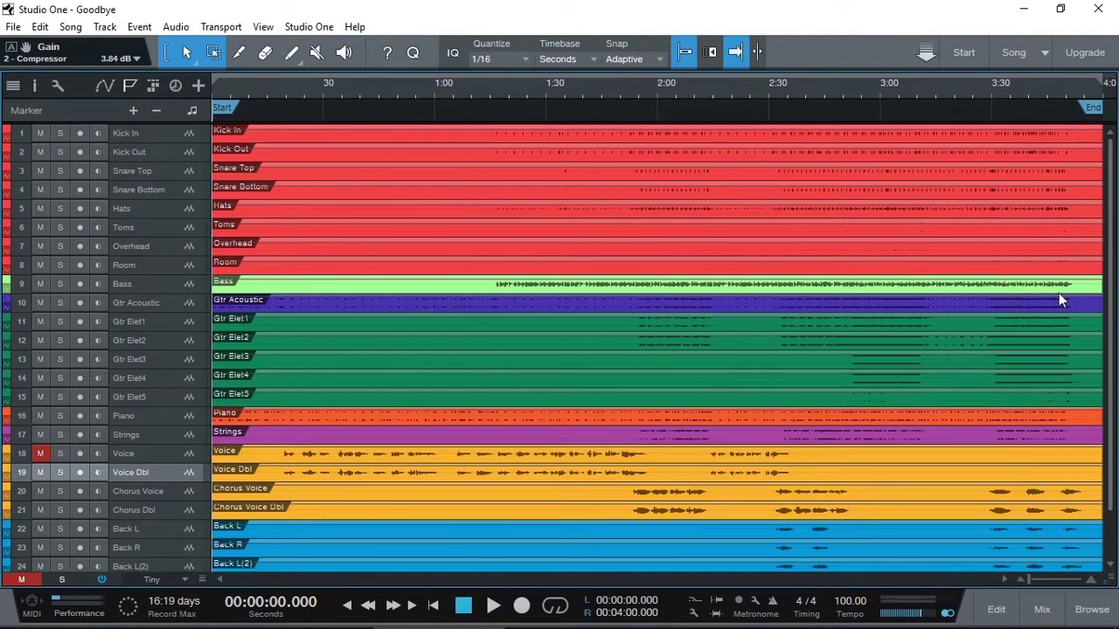
Enable loop playback over the whole 4-minute song and view the track list down to Back R(2)
mouse_move(1109, 315)
mouse_down()
mouse_move(1110, 415)
mouse_move(1110, 310)
mouse_up()
click(552, 605)
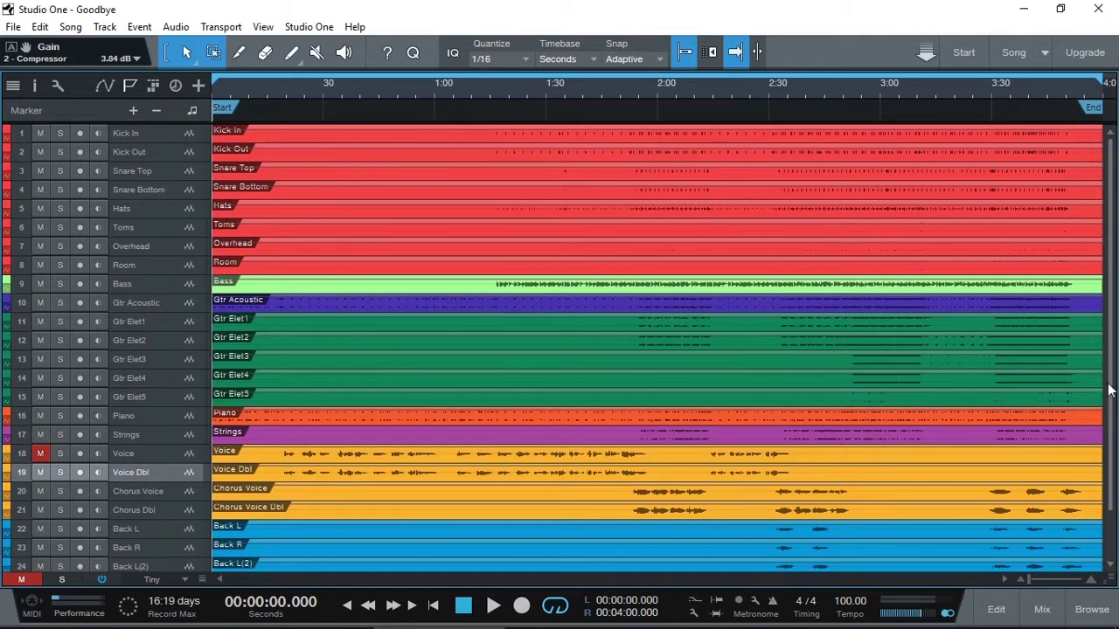
scroll(1110, 402, down, 3)
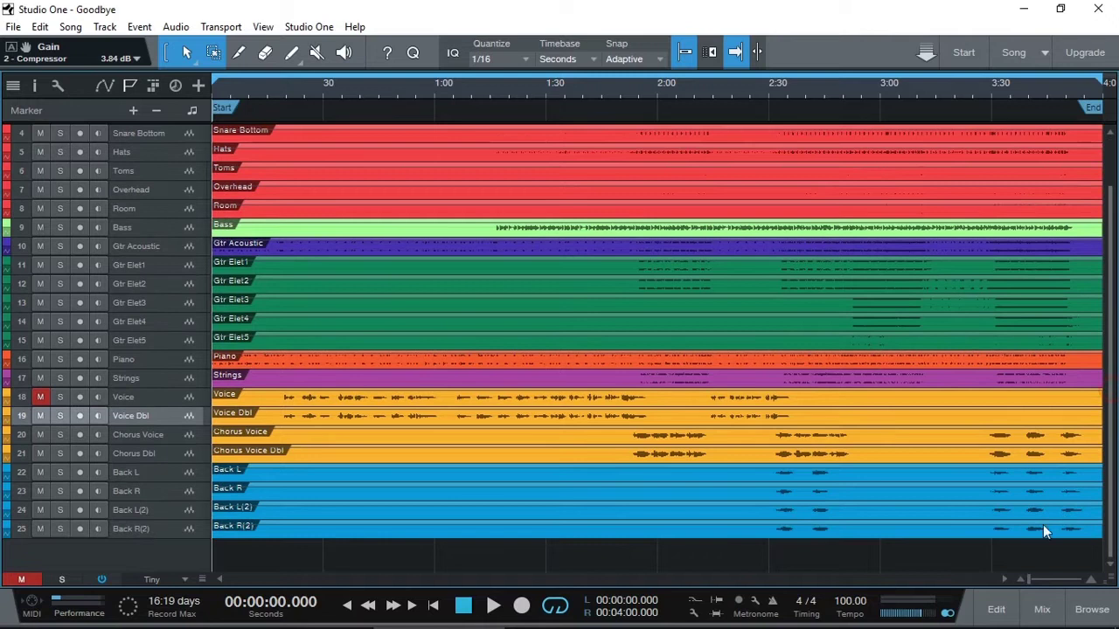
Open the mixing console and switch it to the small layout so that the arrangement stays visible above it
click(1042, 610)
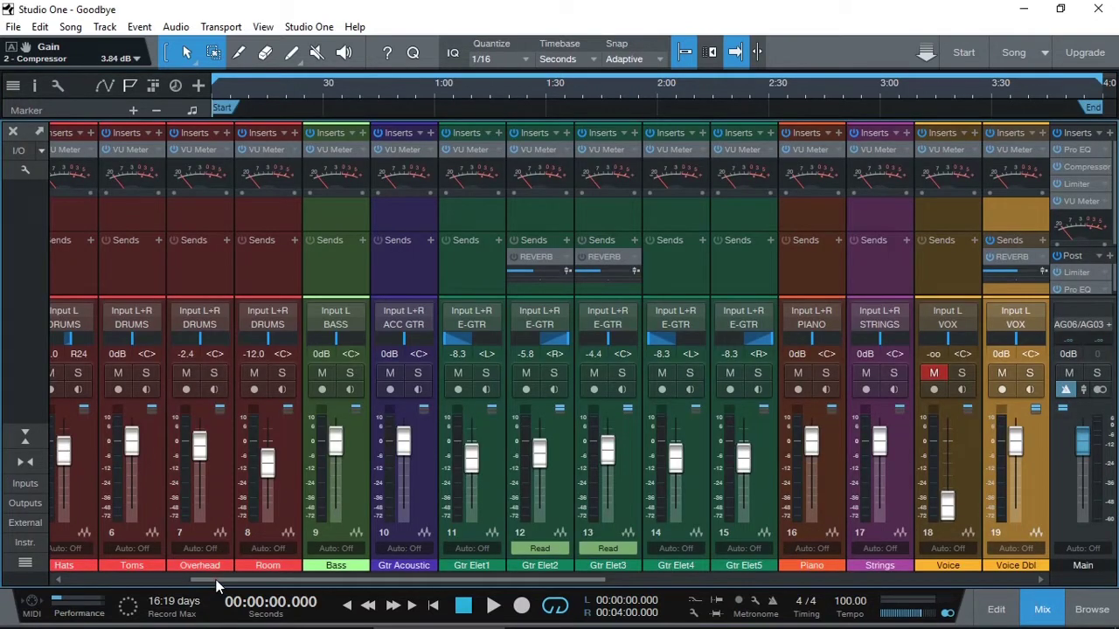
drag(219, 579, 90, 580)
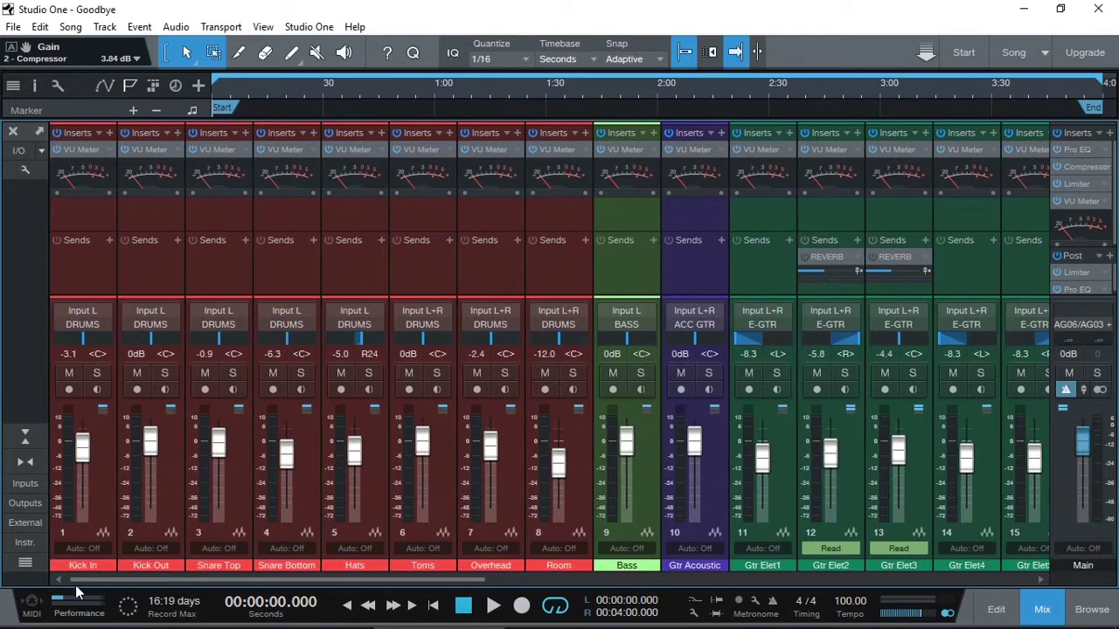
scroll(56, 494, right, 4)
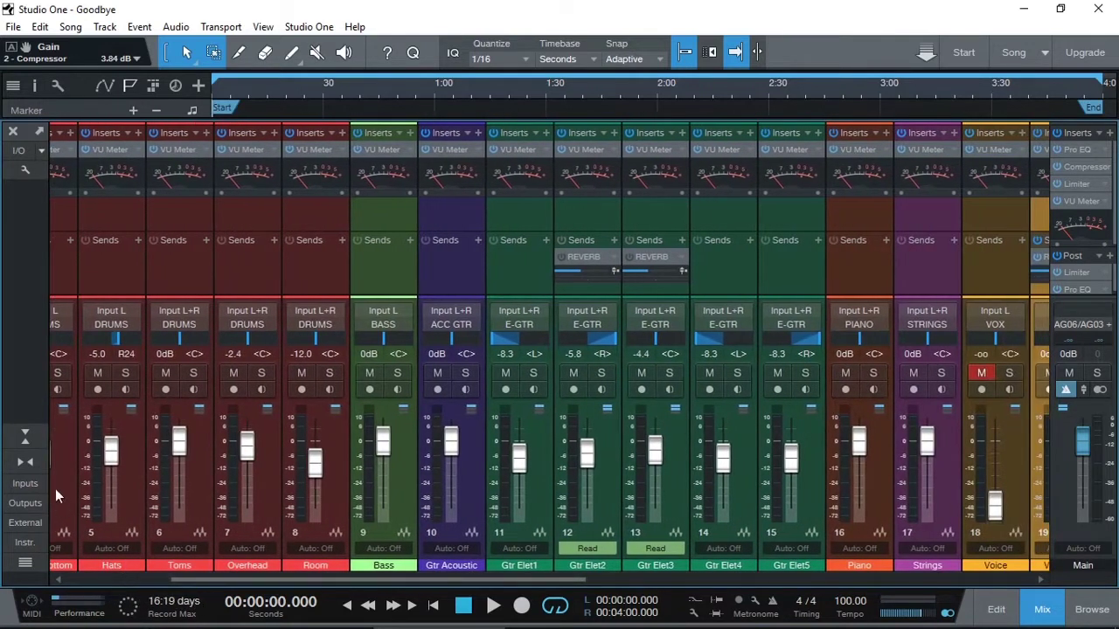
click(25, 434)
drag(185, 580, 241, 602)
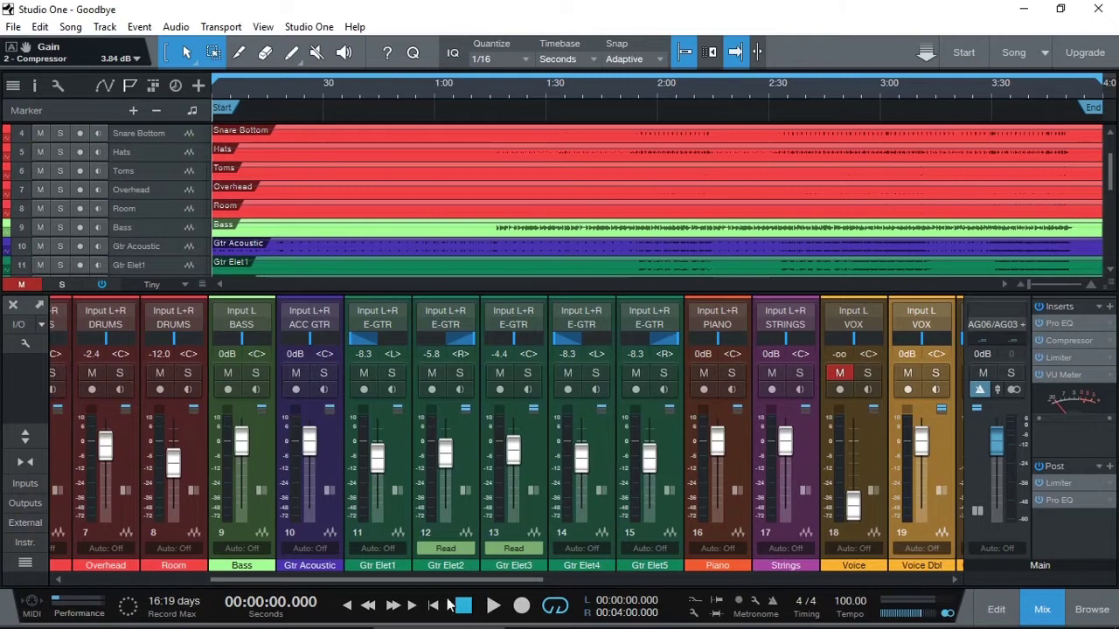
Collapse the expanded insert area of the BG-VOX bus at the far end of the console
drag(453, 579, 862, 583)
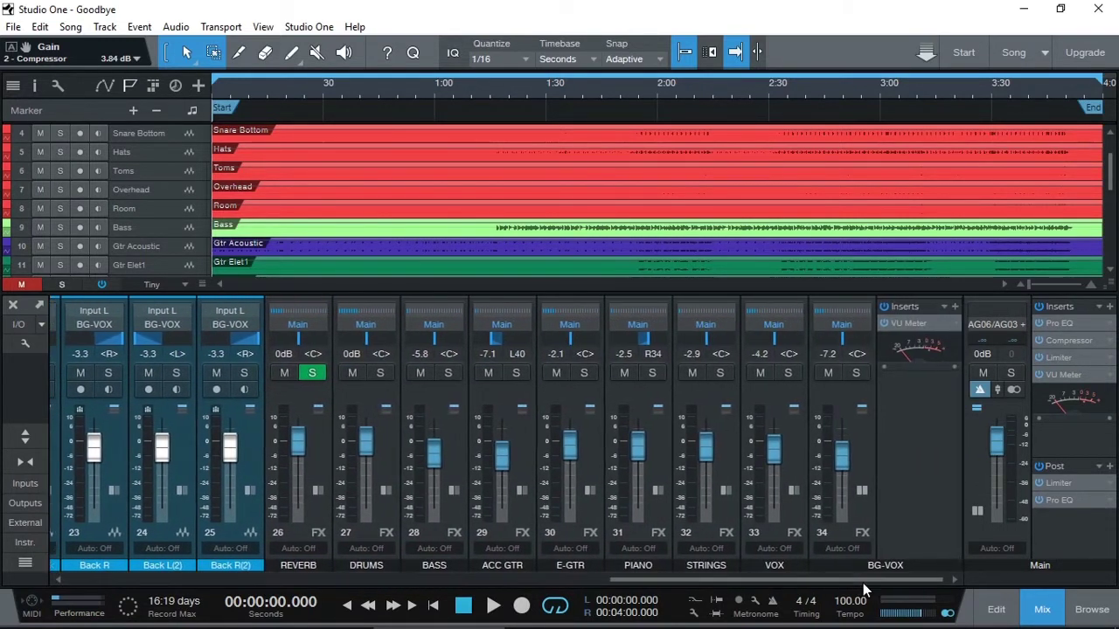
click(865, 488)
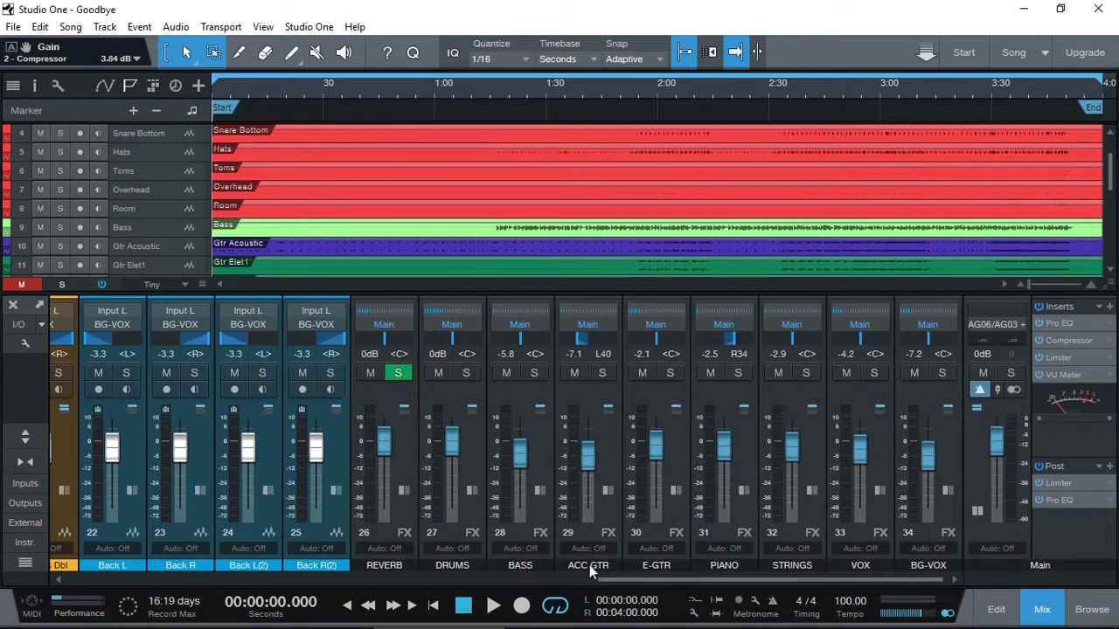
Check the output routing choices of the Room channel and compare the drum channels with the bus channels
drag(623, 579, 73, 583)
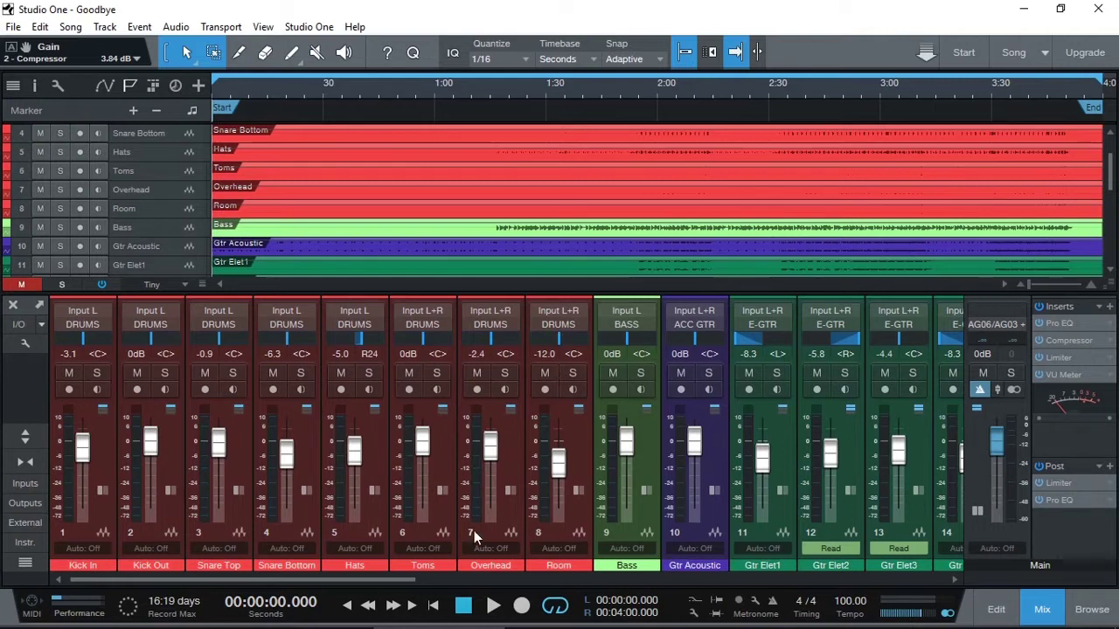
click(568, 324)
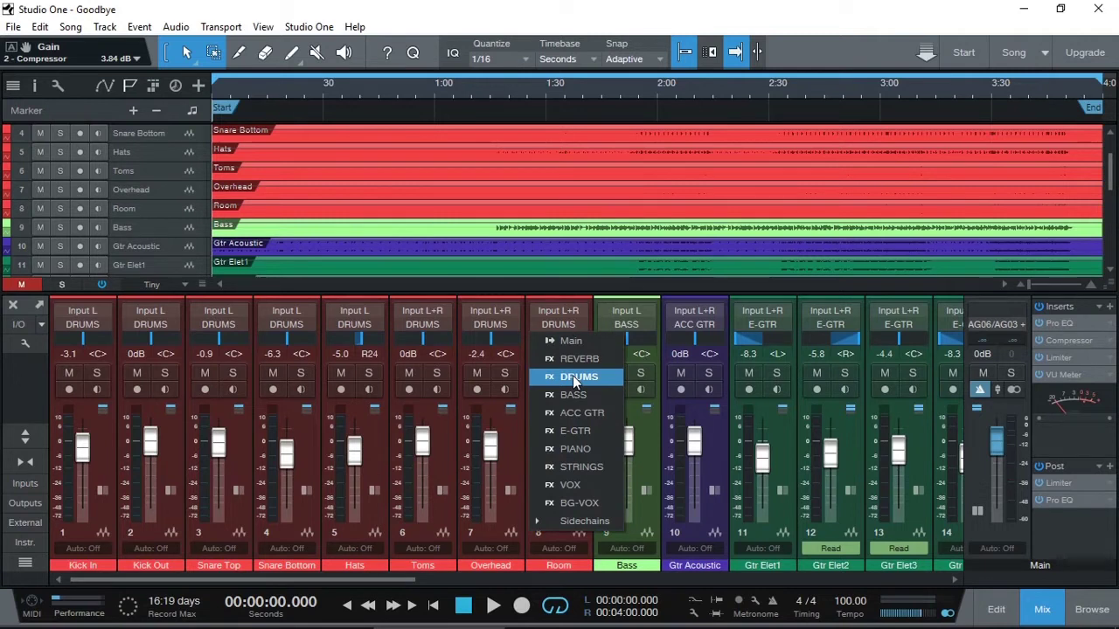
click(394, 579)
drag(394, 578, 926, 570)
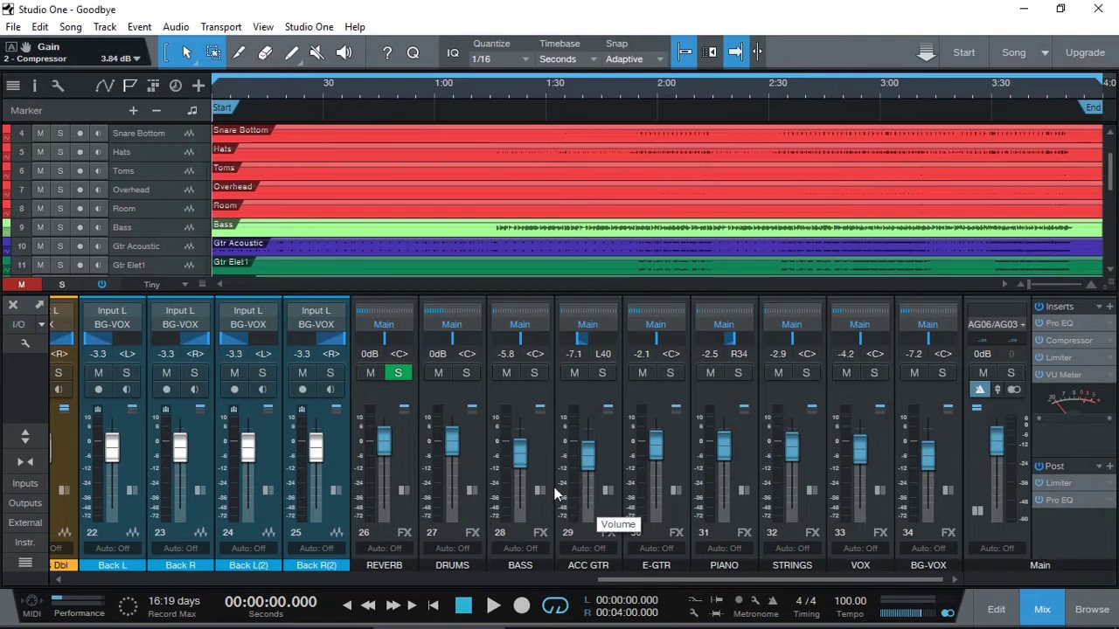
drag(621, 577, 95, 603)
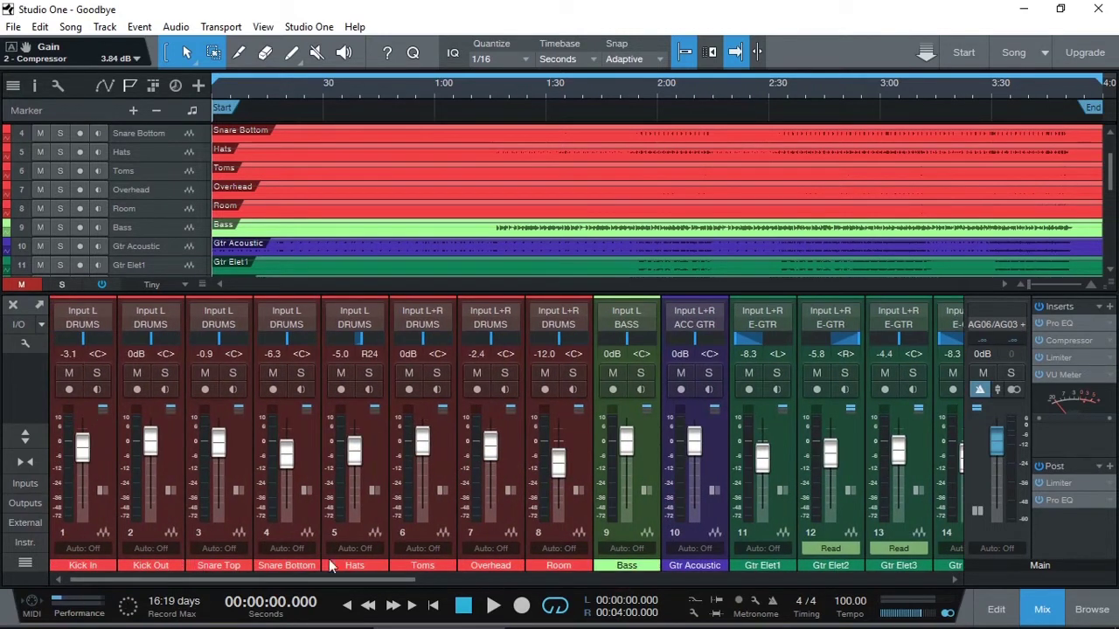
drag(367, 586, 828, 597)
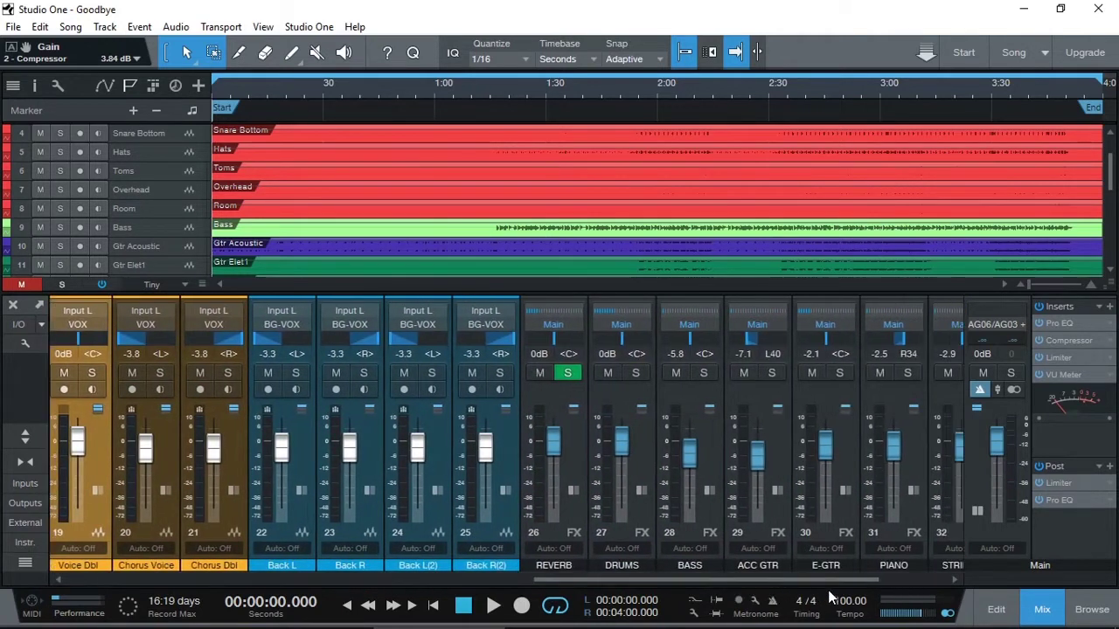
Select the DRUMS, BASS, ACC GTR and E-GTR bus channels one after another in the console
click(639, 456)
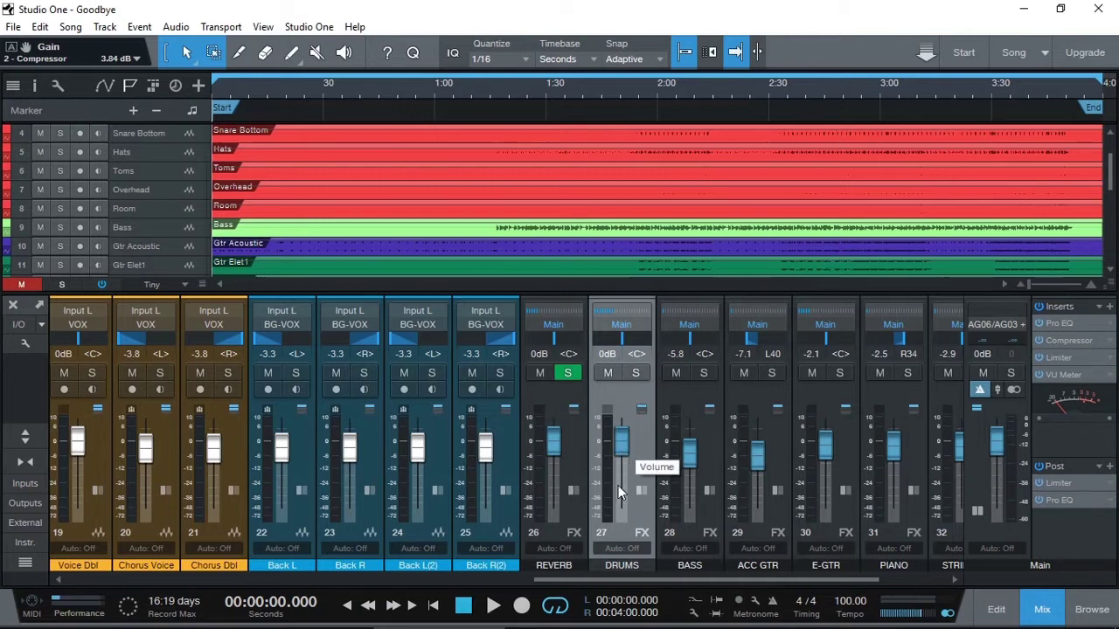
scroll(605, 585, right, 2)
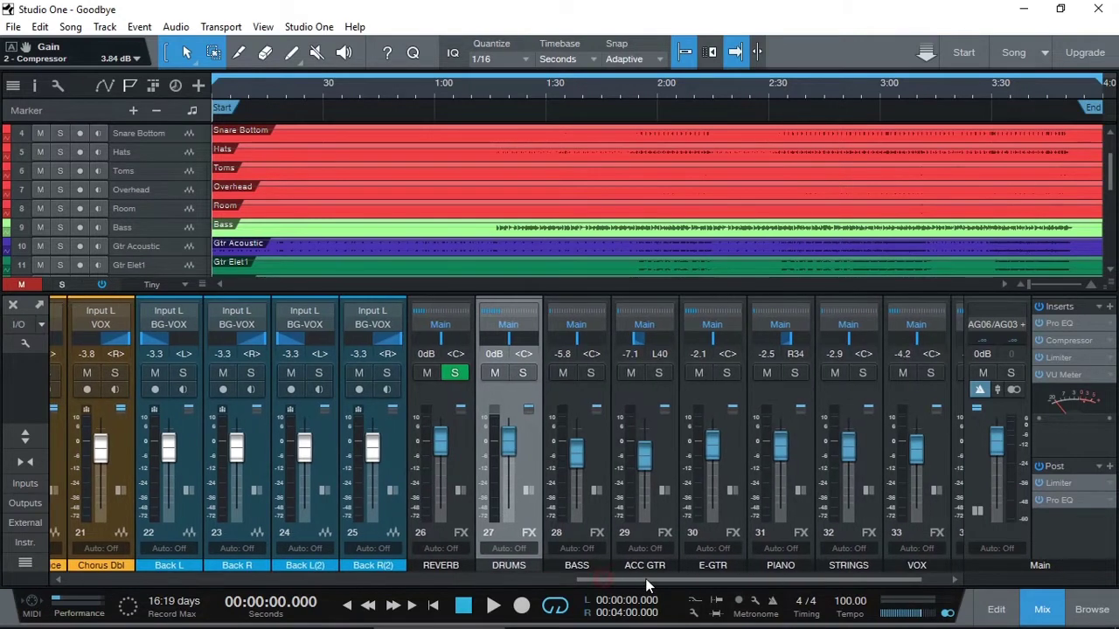
click(594, 504)
click(660, 517)
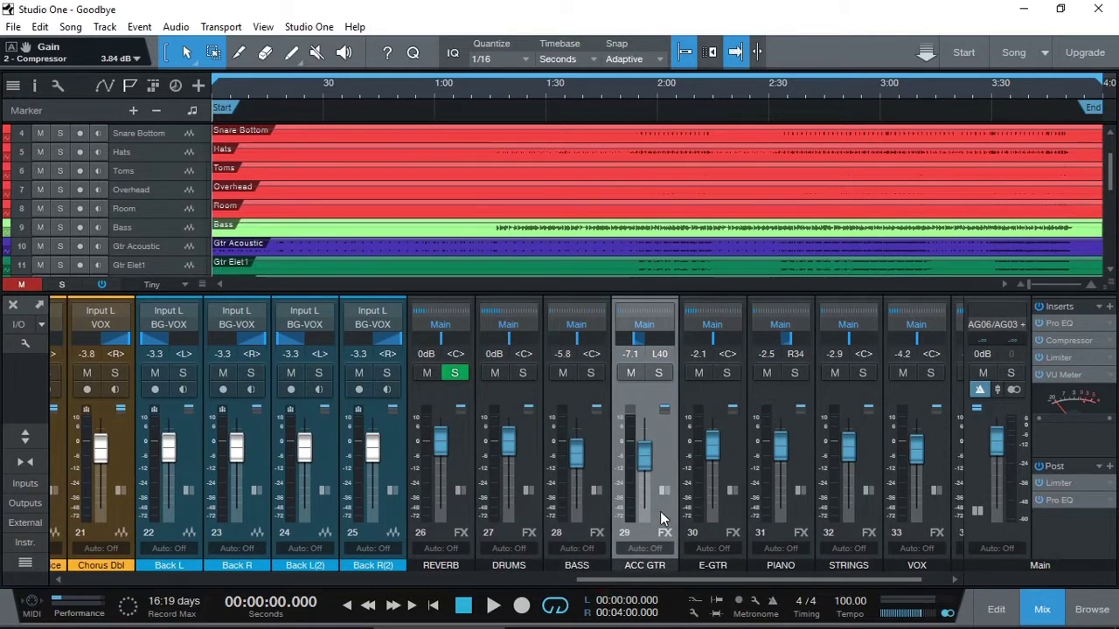
click(708, 518)
Review the bus assignments of the bass, guitar, piano, strings and vocal channels against their bus channels
drag(654, 578, 634, 580)
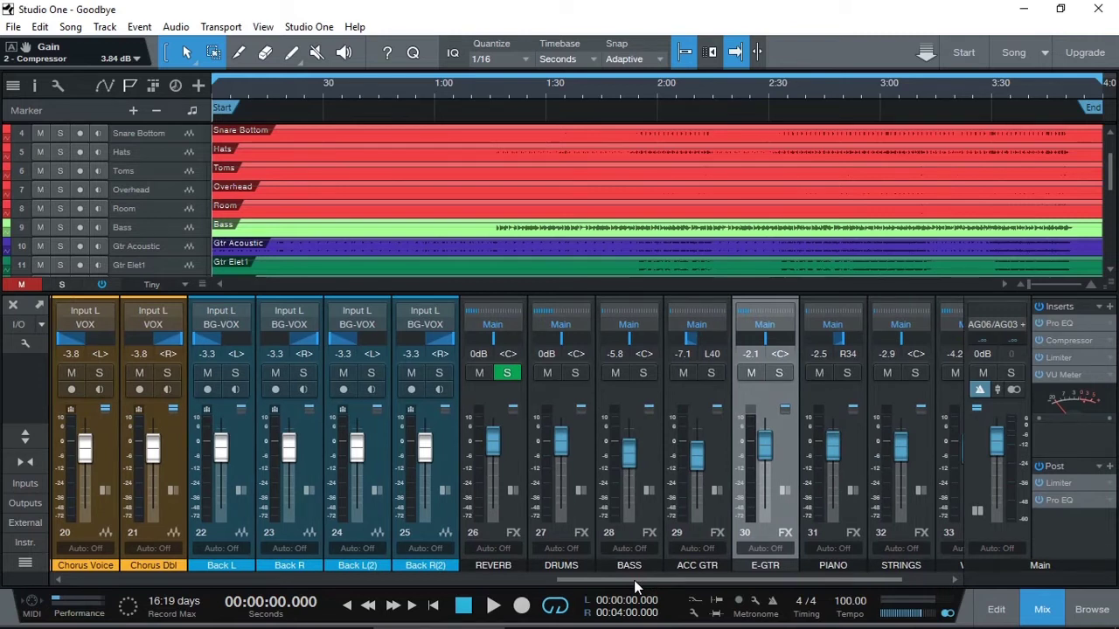
drag(633, 580, 232, 580)
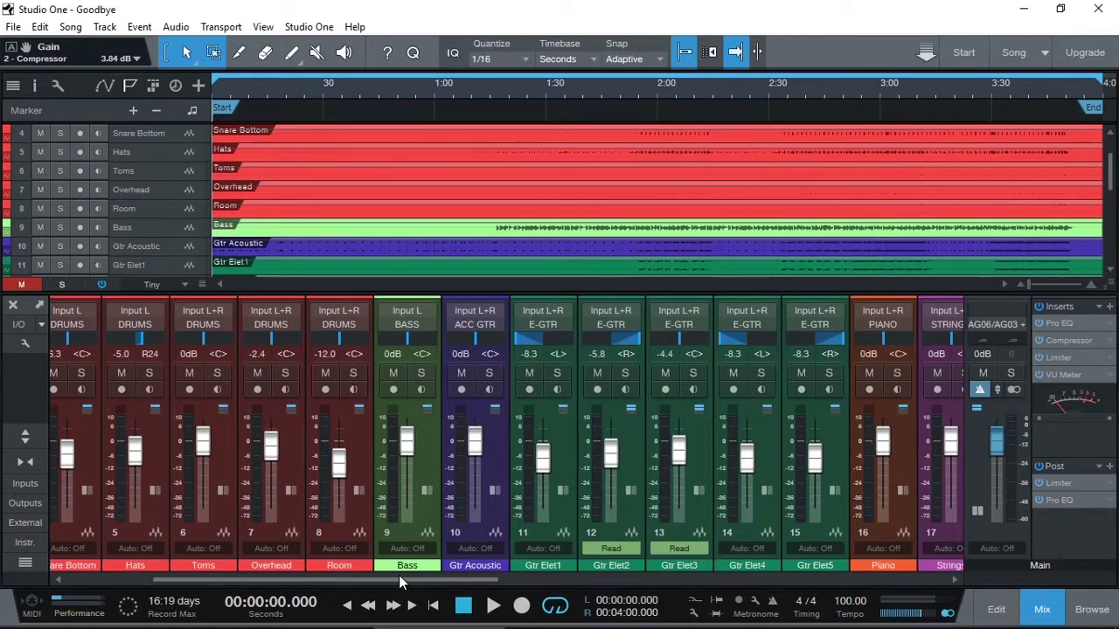
drag(419, 575, 904, 579)
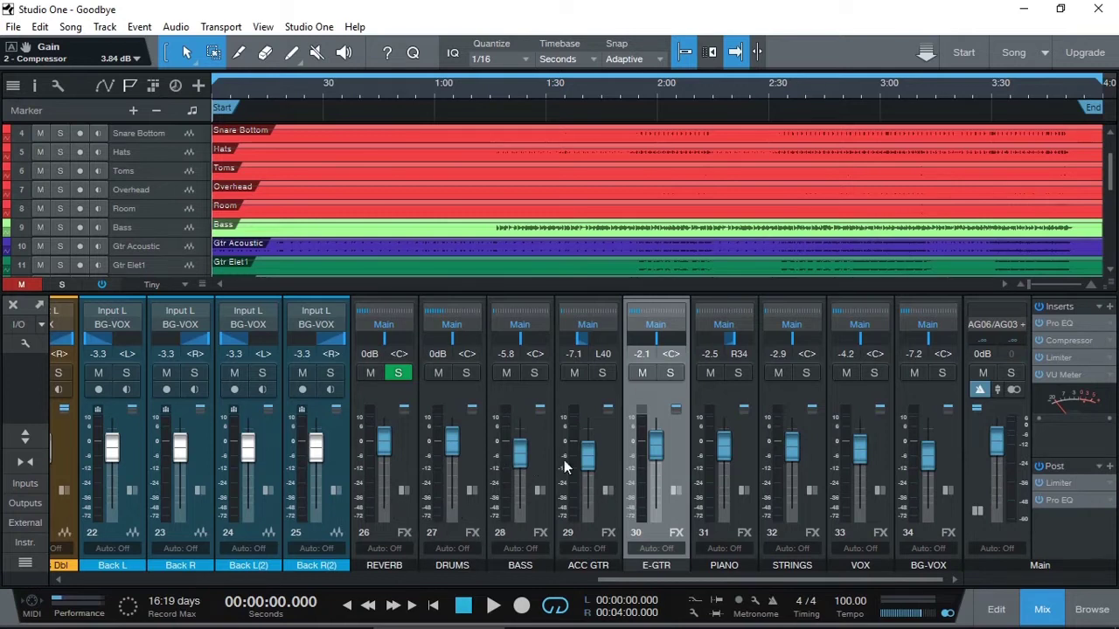
drag(813, 579, 223, 597)
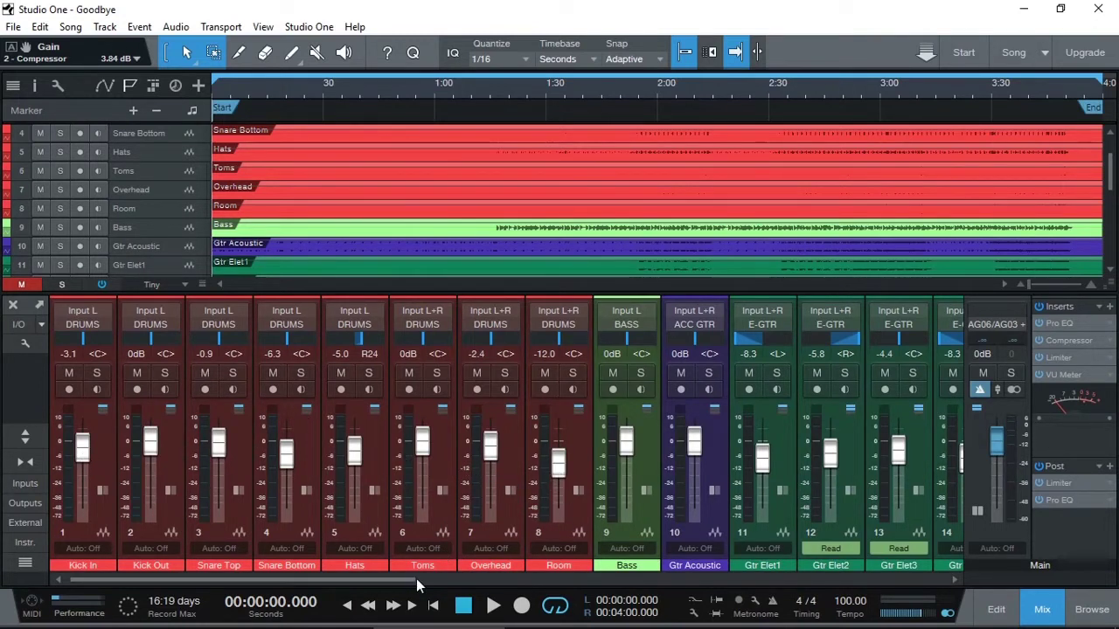
drag(398, 585, 587, 585)
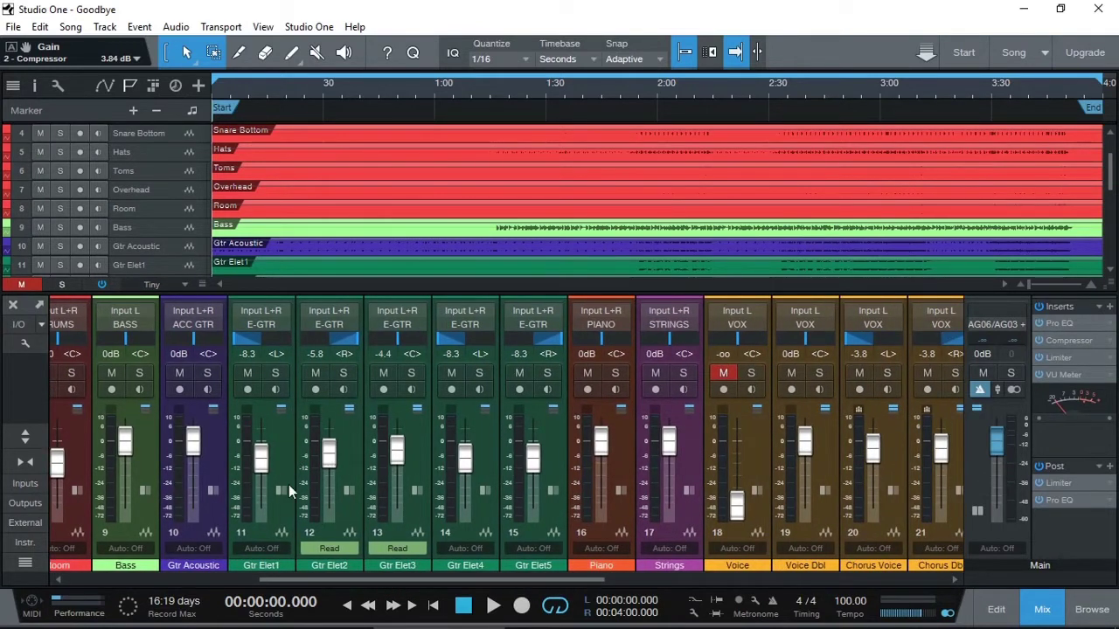
drag(415, 579, 789, 599)
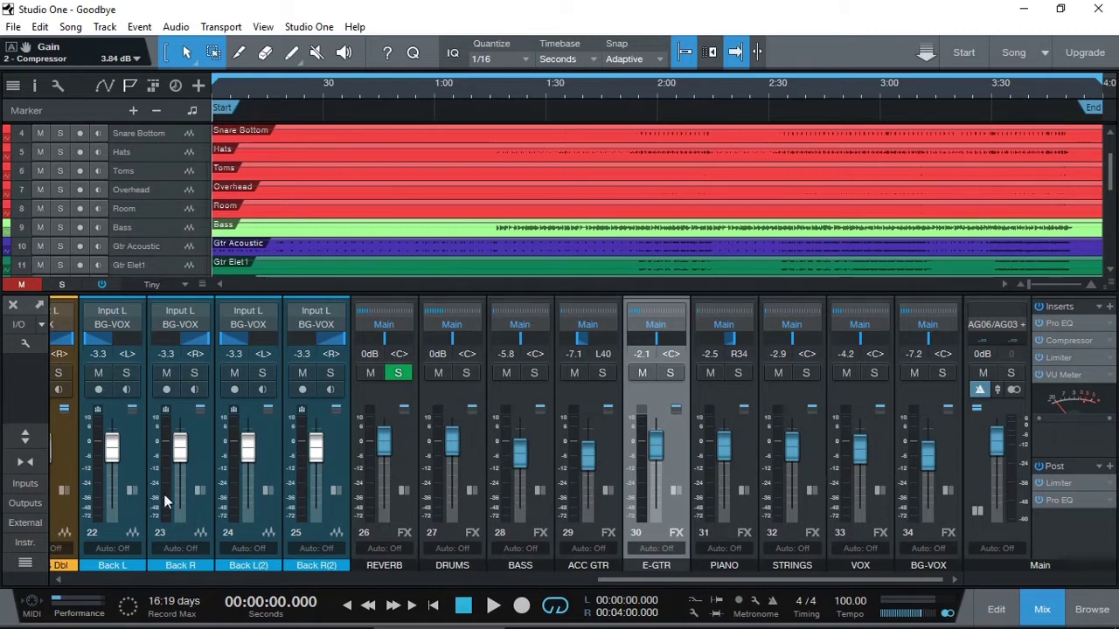
Switch the console to the large layout and examine the inserts and sends from Kick In to the BG-VOX bus
click(21, 439)
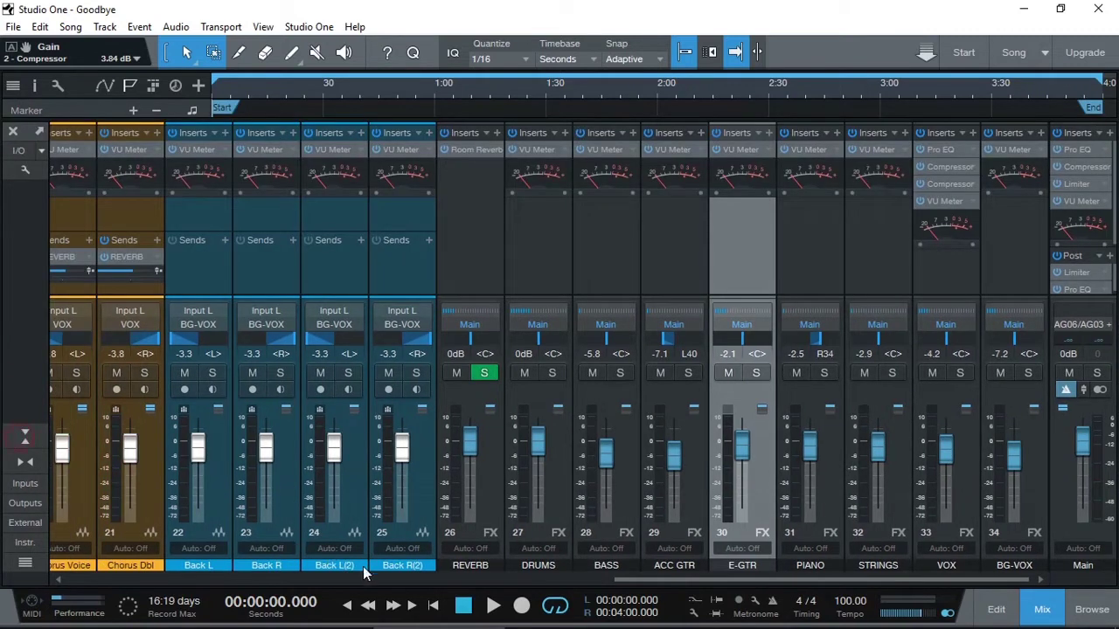
drag(637, 577, 86, 582)
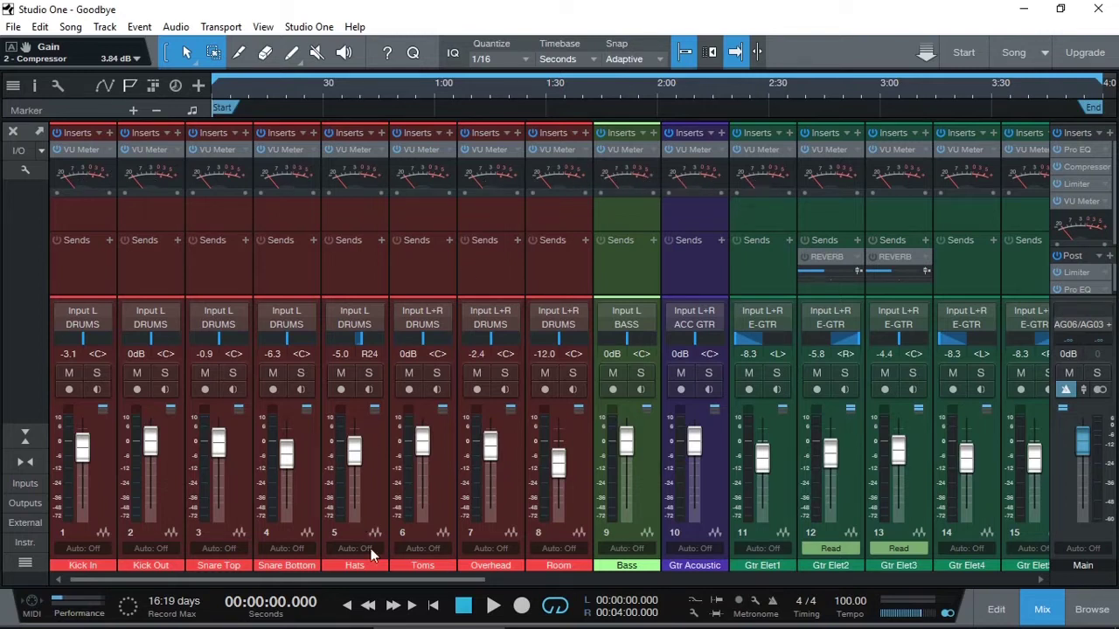
drag(377, 588, 938, 625)
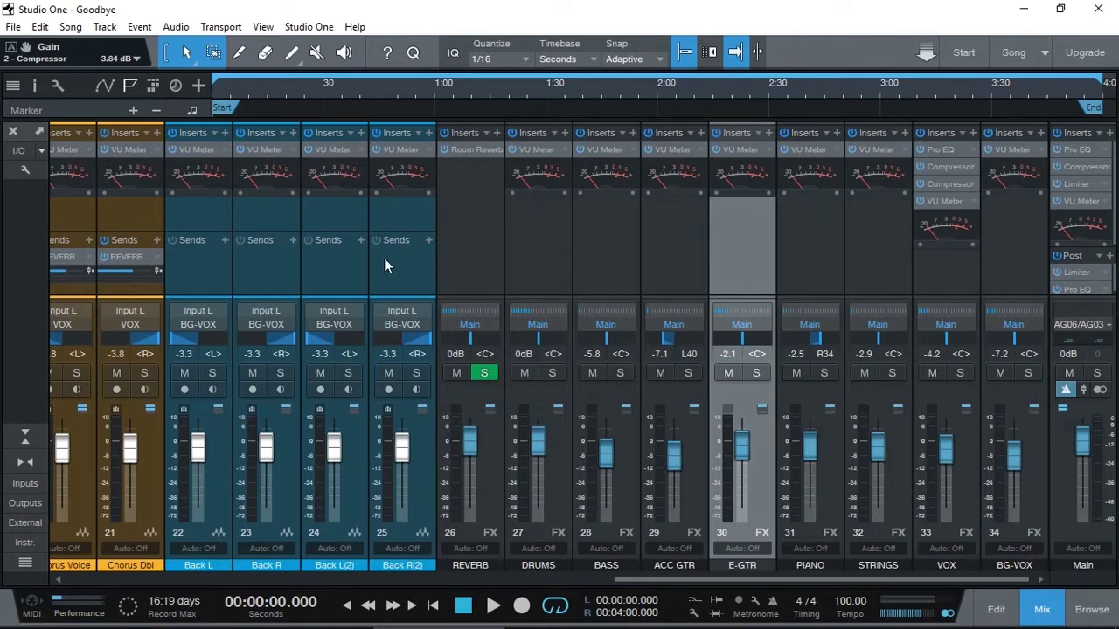
Enlarge the console's insert area and the Main channel's Post section, and return the console to the small layout
click(1038, 469)
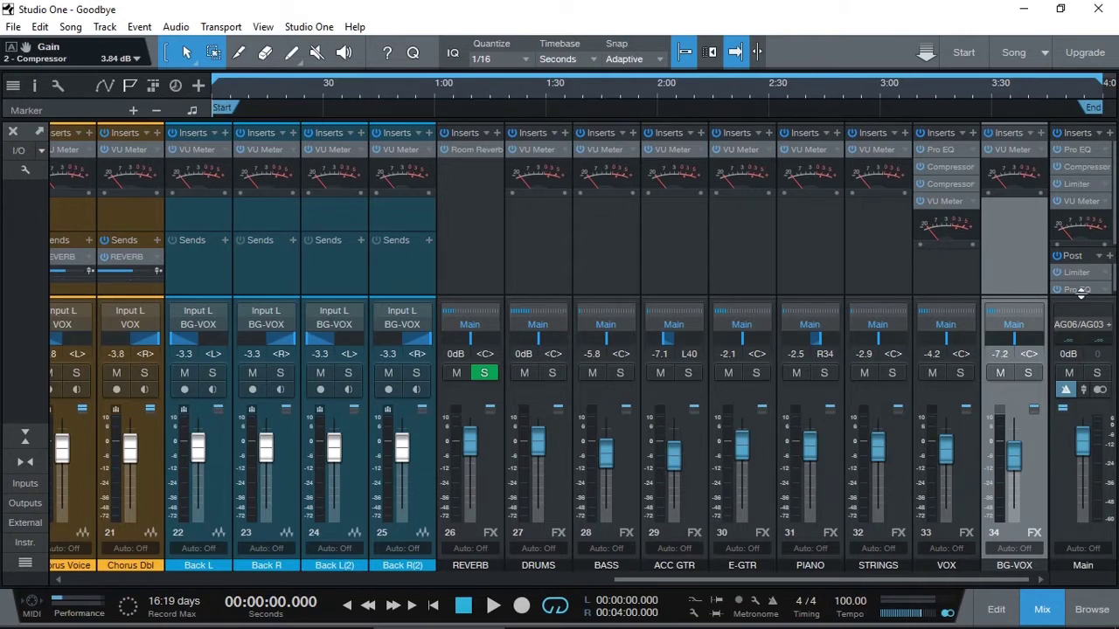
drag(1080, 297, 1081, 318)
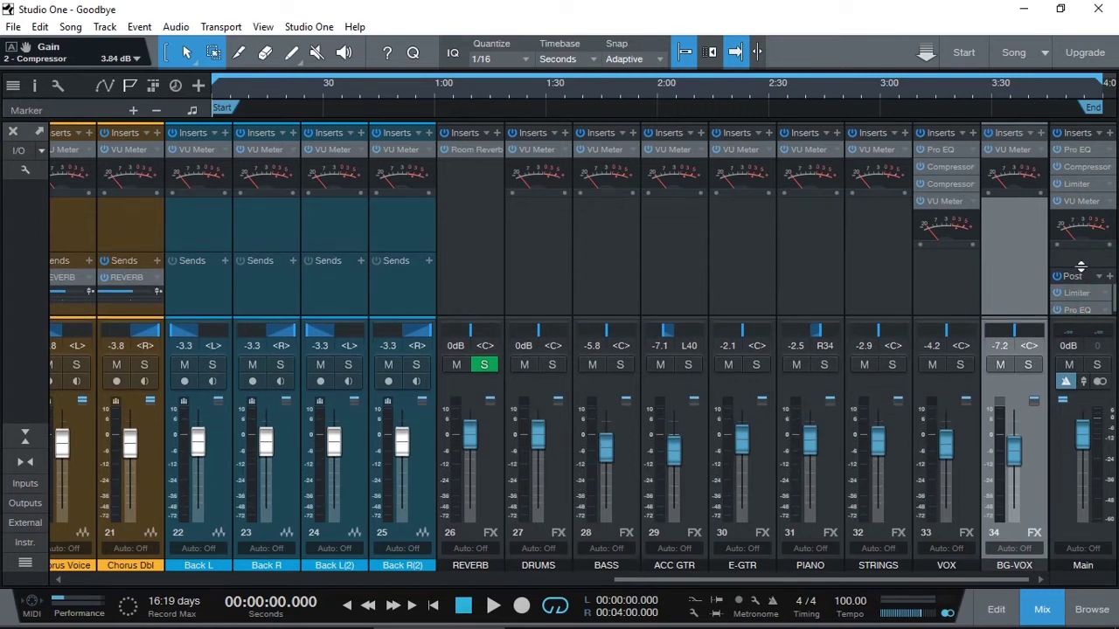
drag(1080, 266, 1080, 256)
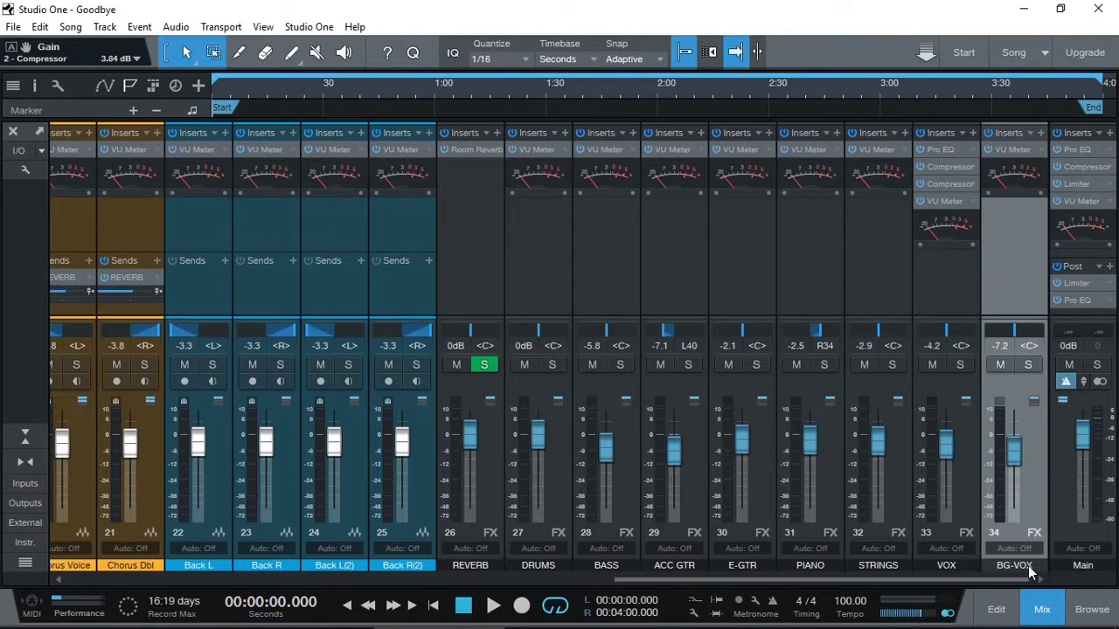
click(25, 436)
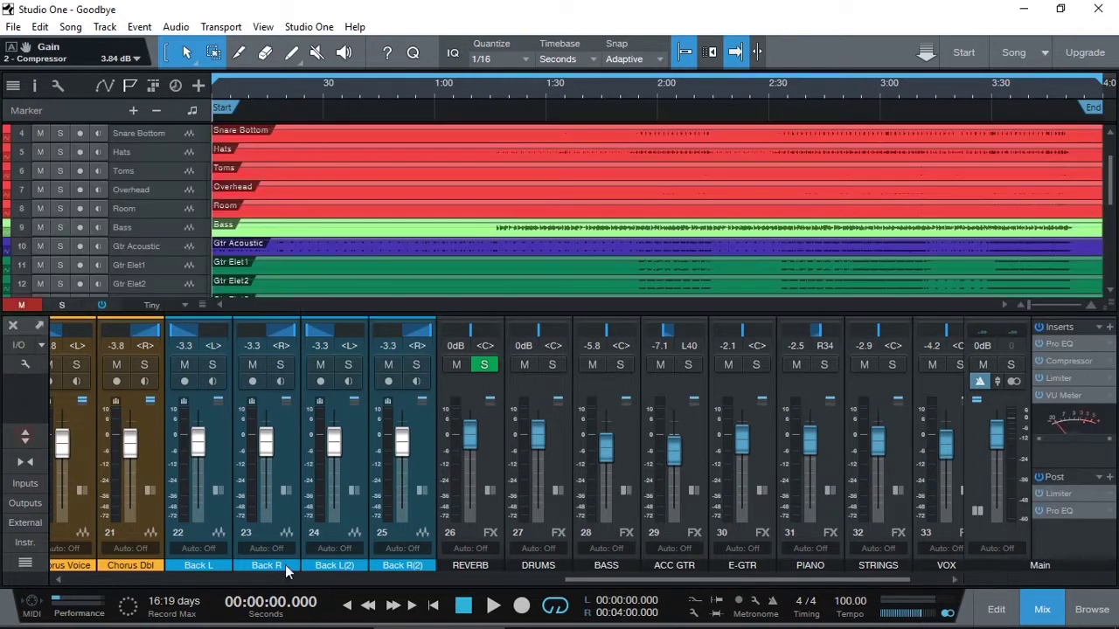
Play the song from the start with the Main channel's VU Meter open, and stop at about 35 seconds
click(492, 609)
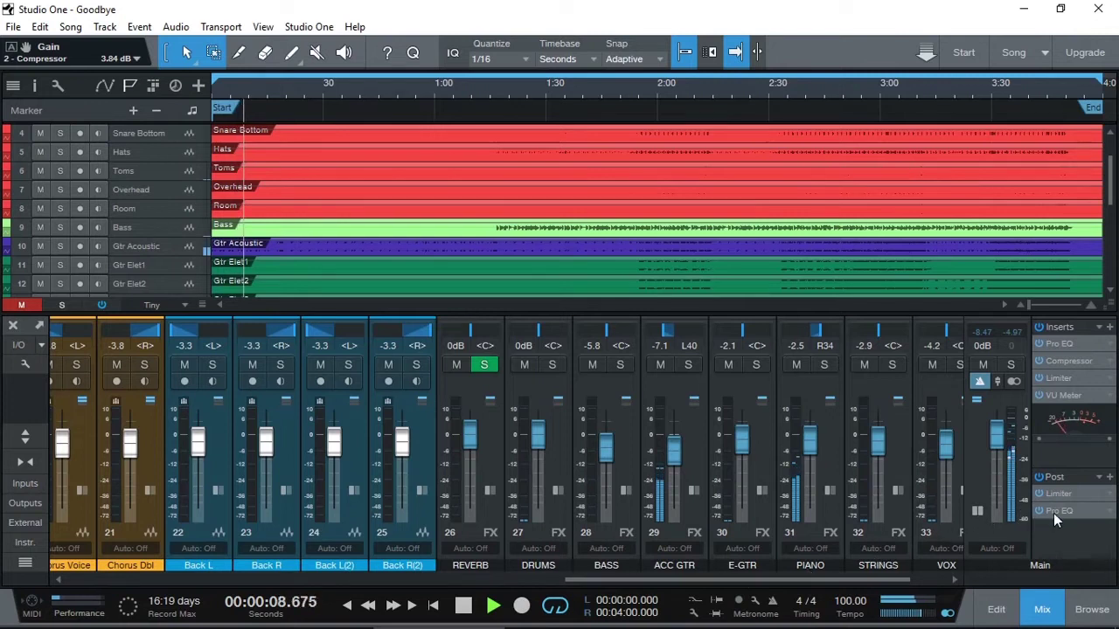
click(1064, 396)
drag(1060, 292, 748, 176)
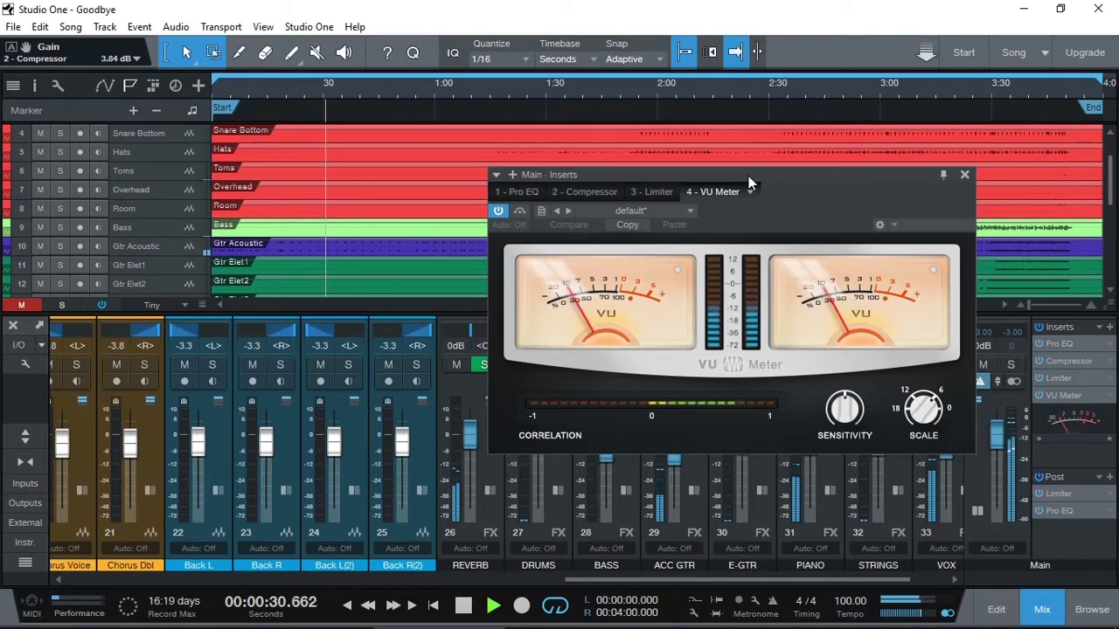
click(470, 608)
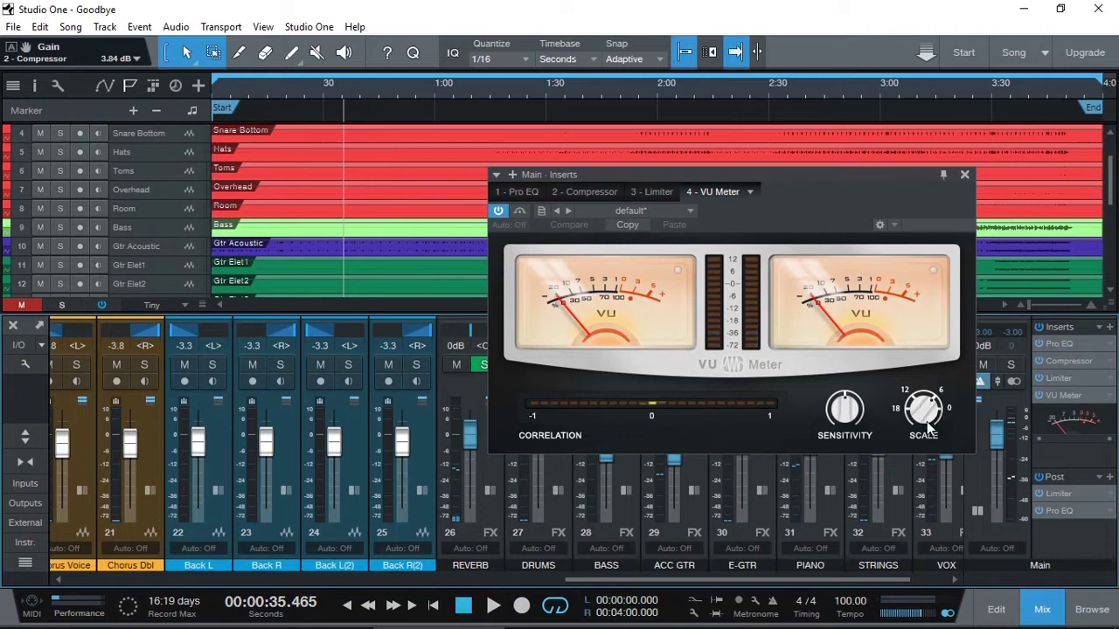
Resume playback to watch the levels on the Main channel's VU Meter, and close the meter window
drag(924, 404, 934, 430)
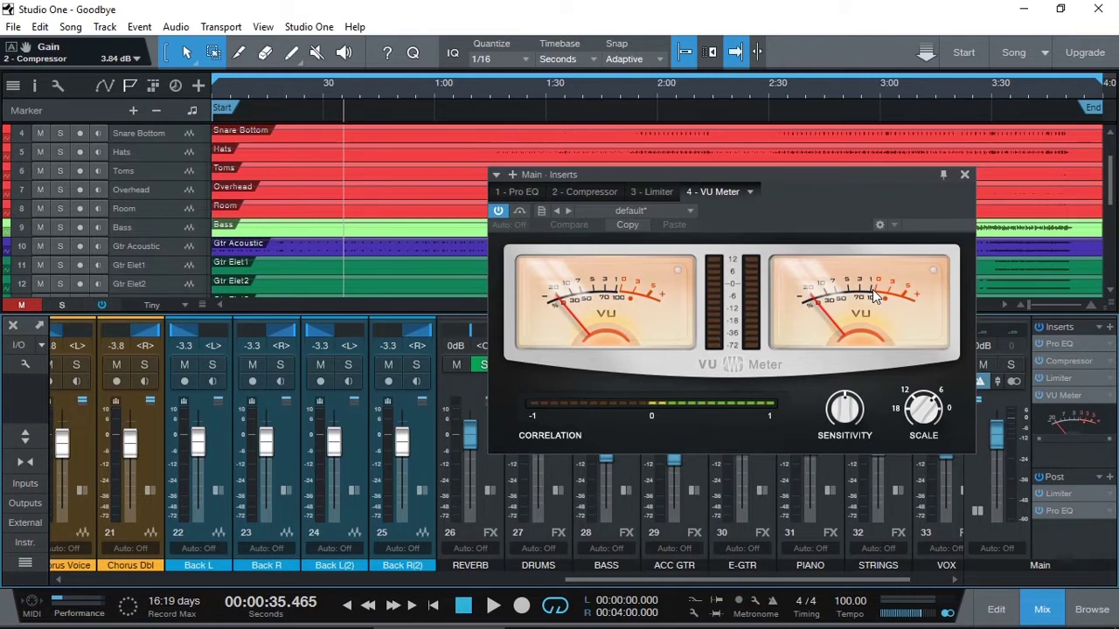
key(space)
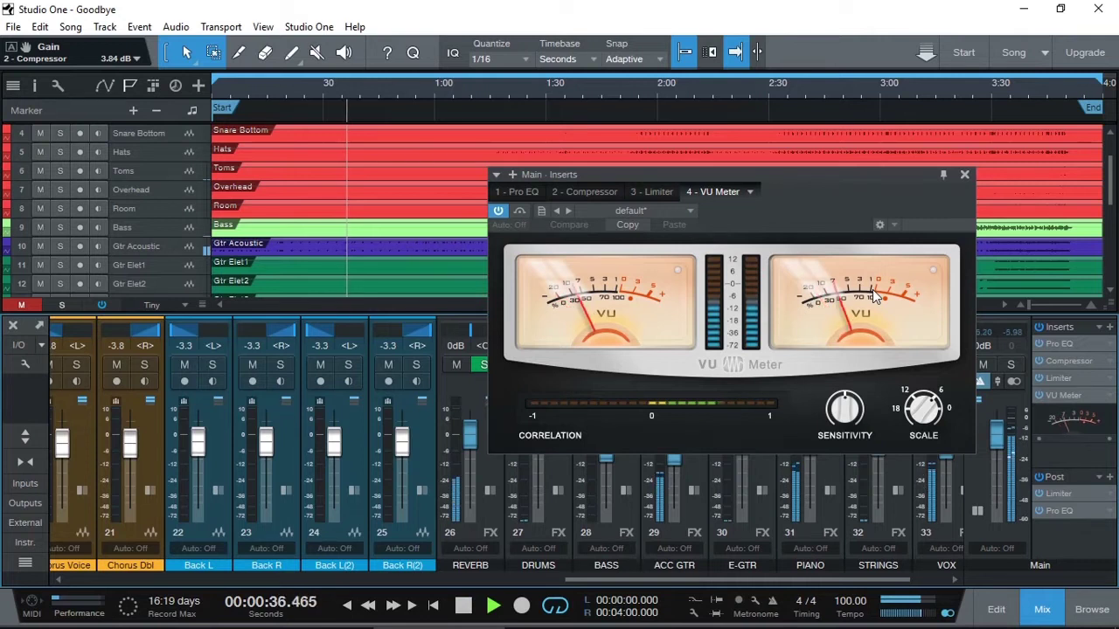
click(965, 175)
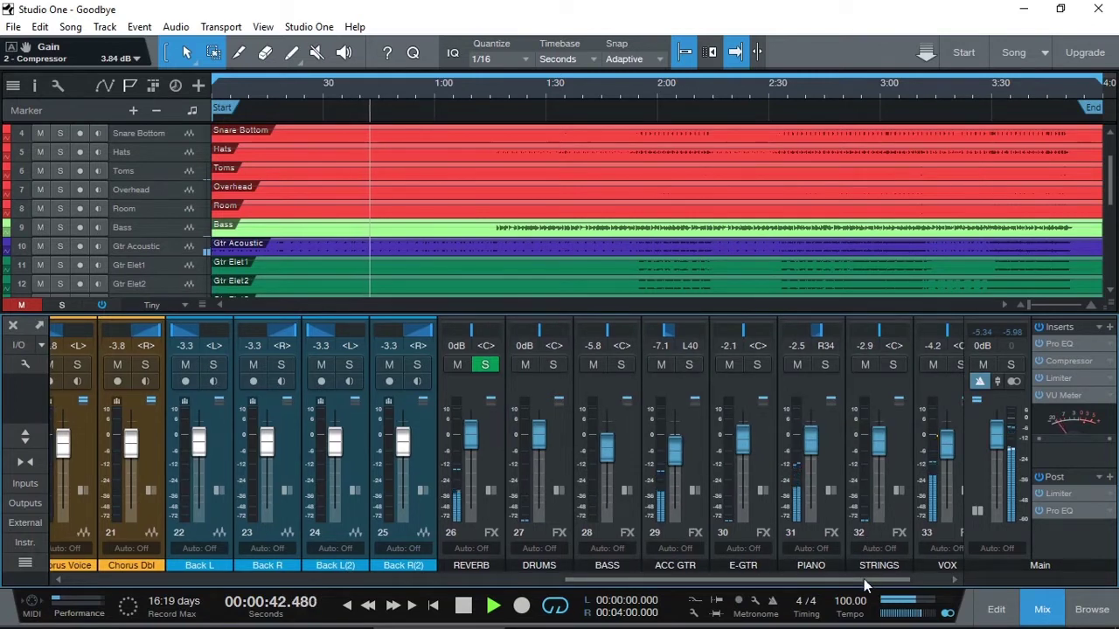
Solo the VOX bus, play the chorus vocals from 1:50 to about 2:00, and select the VOX channel
drag(863, 578, 939, 586)
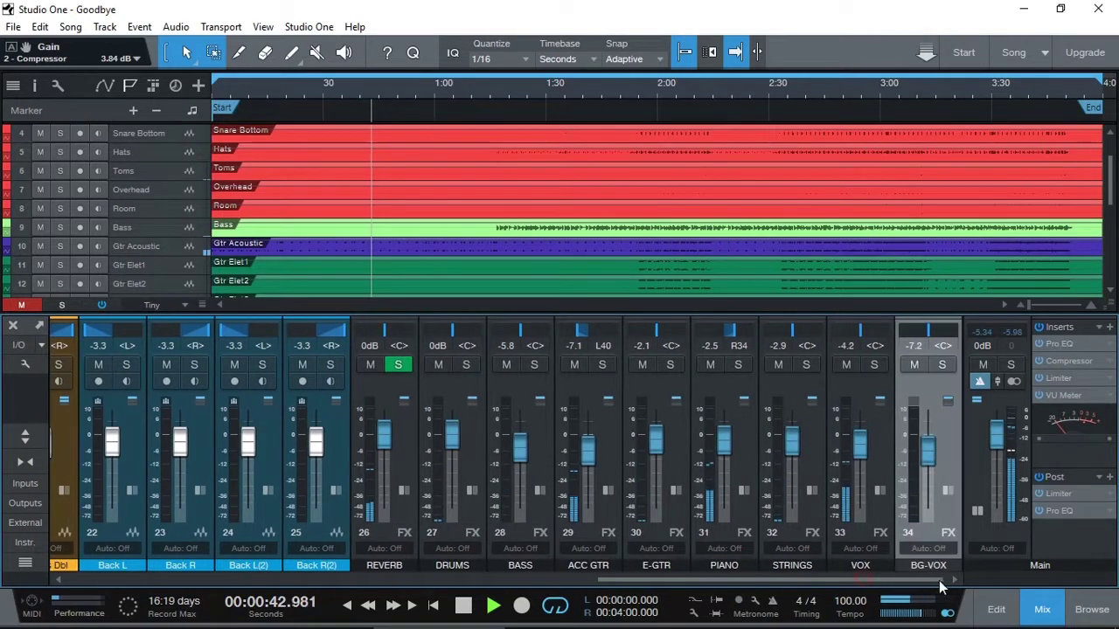
click(874, 365)
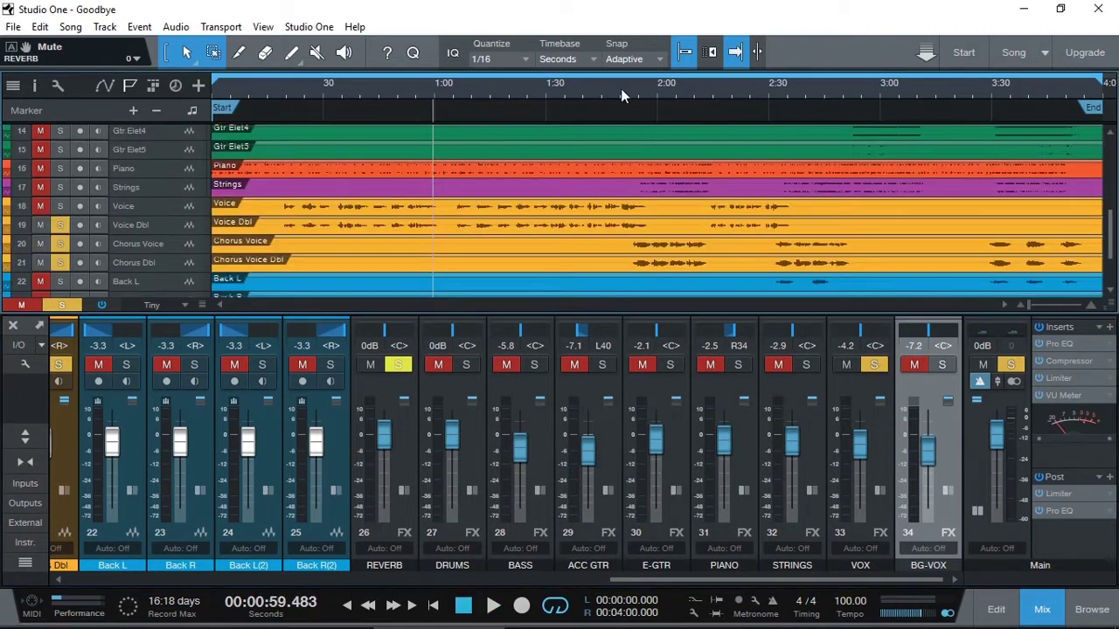
click(619, 88)
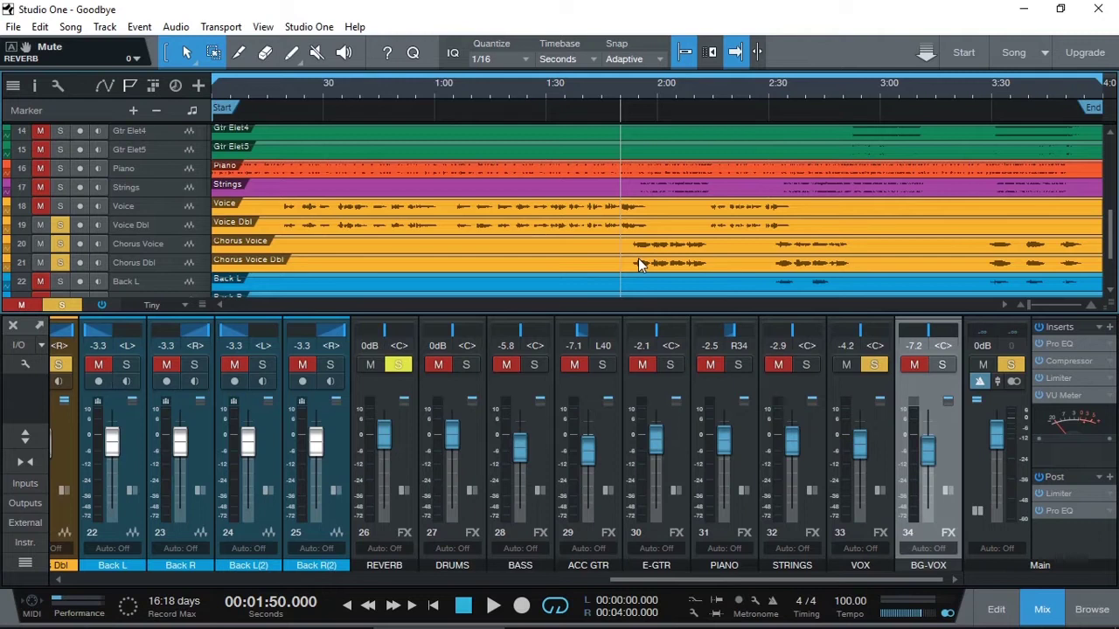
key(space)
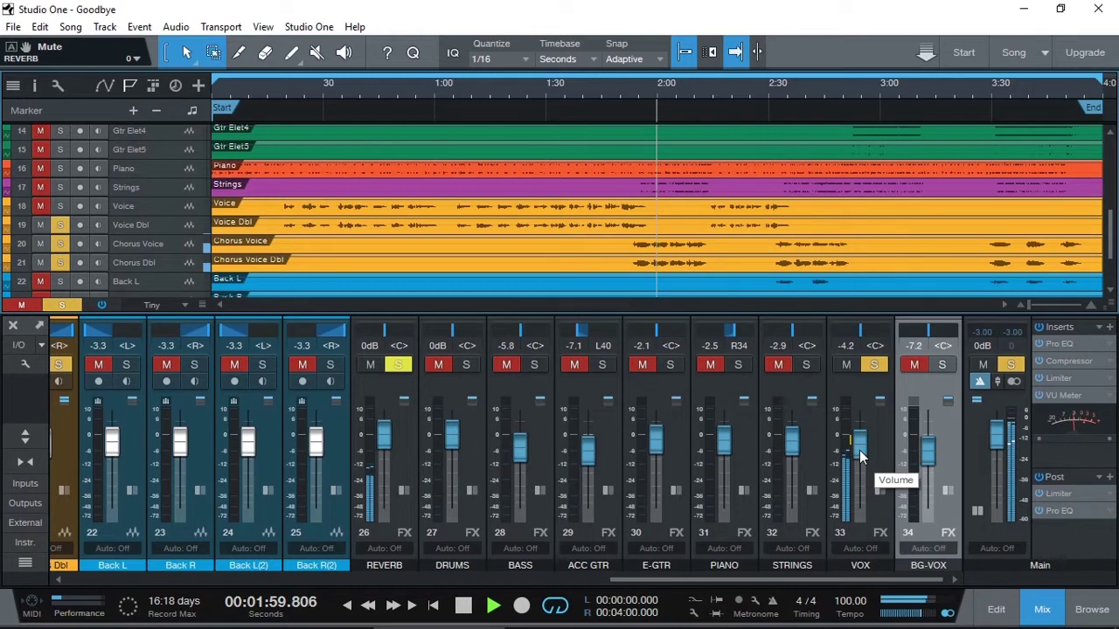
key(space)
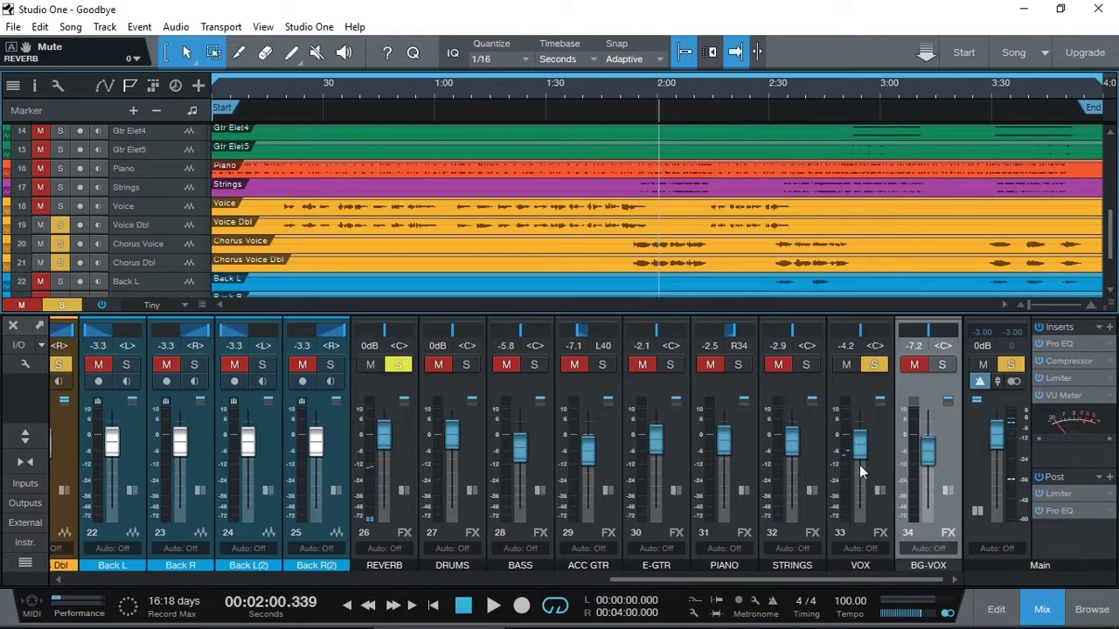
click(880, 451)
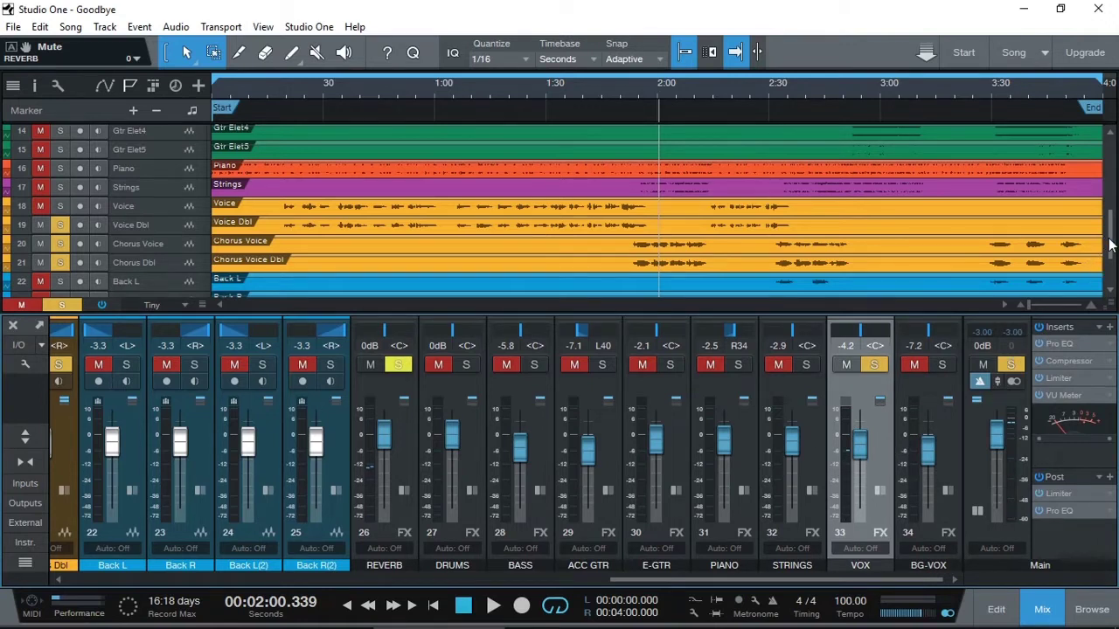
Play from about 2:30 with the BG-VOX bus soloed, switching the VOX bus solo off and on to compare, and stop at about 2:40
scroll(1110, 245, down, 3)
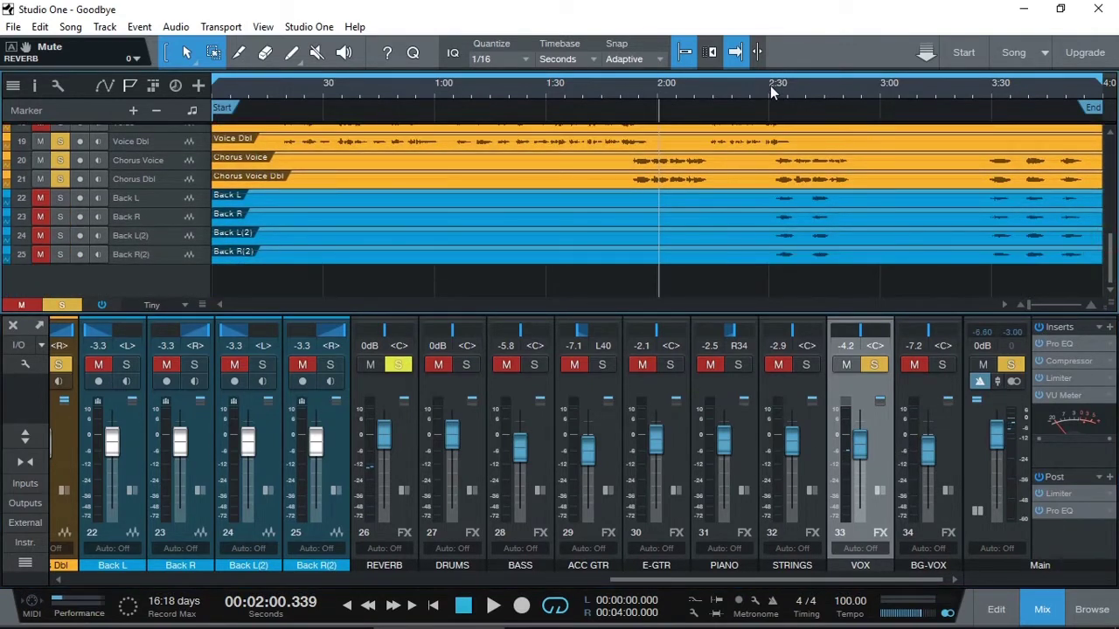
click(770, 86)
click(944, 365)
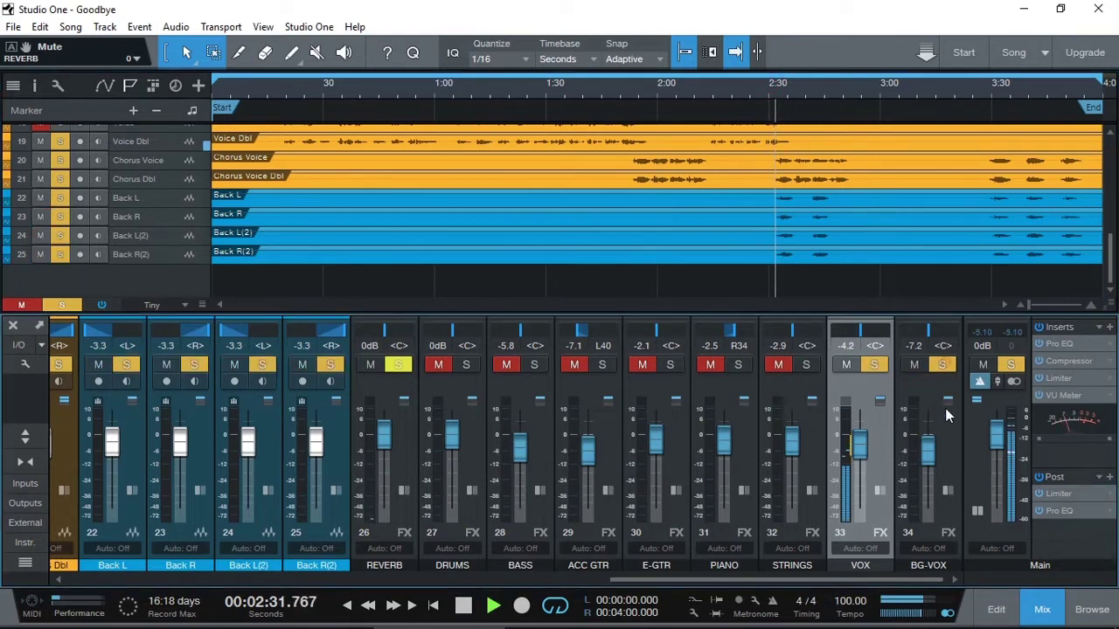
click(876, 365)
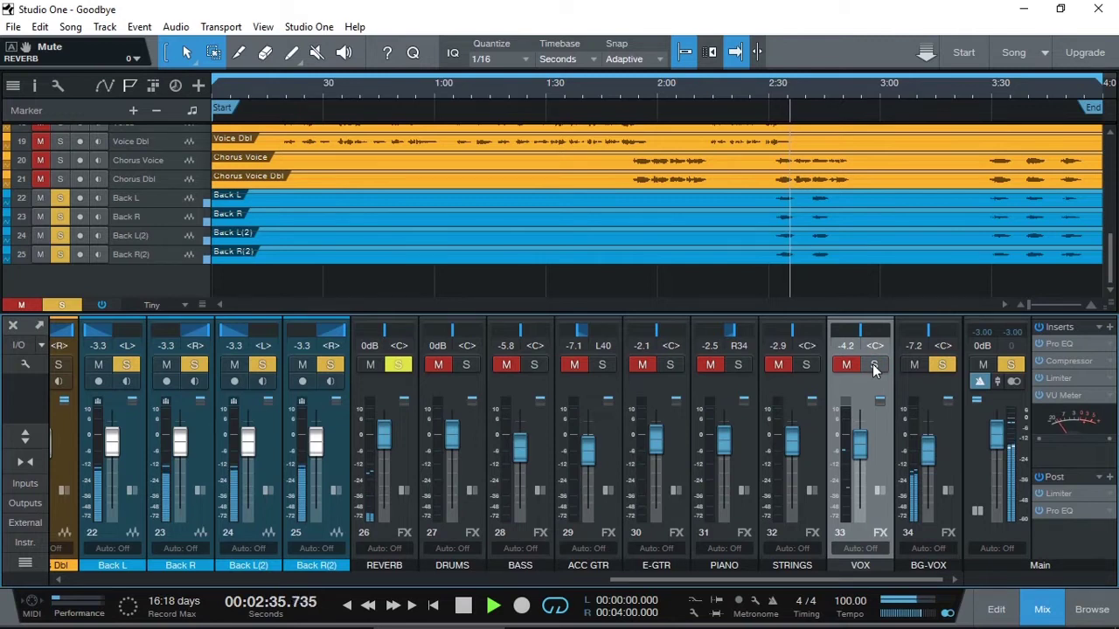
click(873, 366)
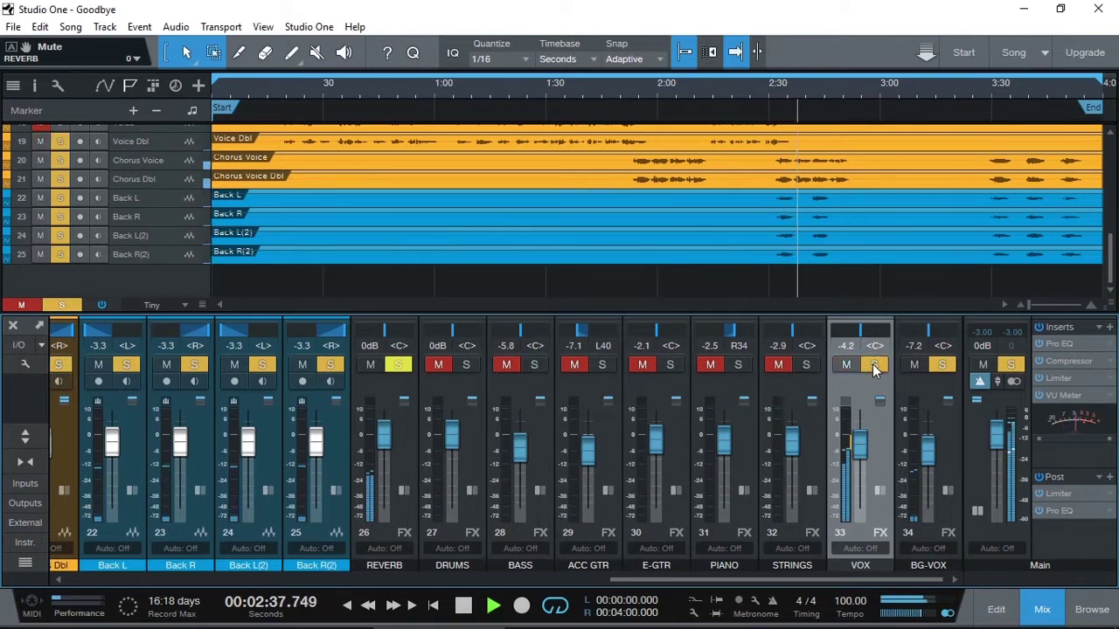
key(space)
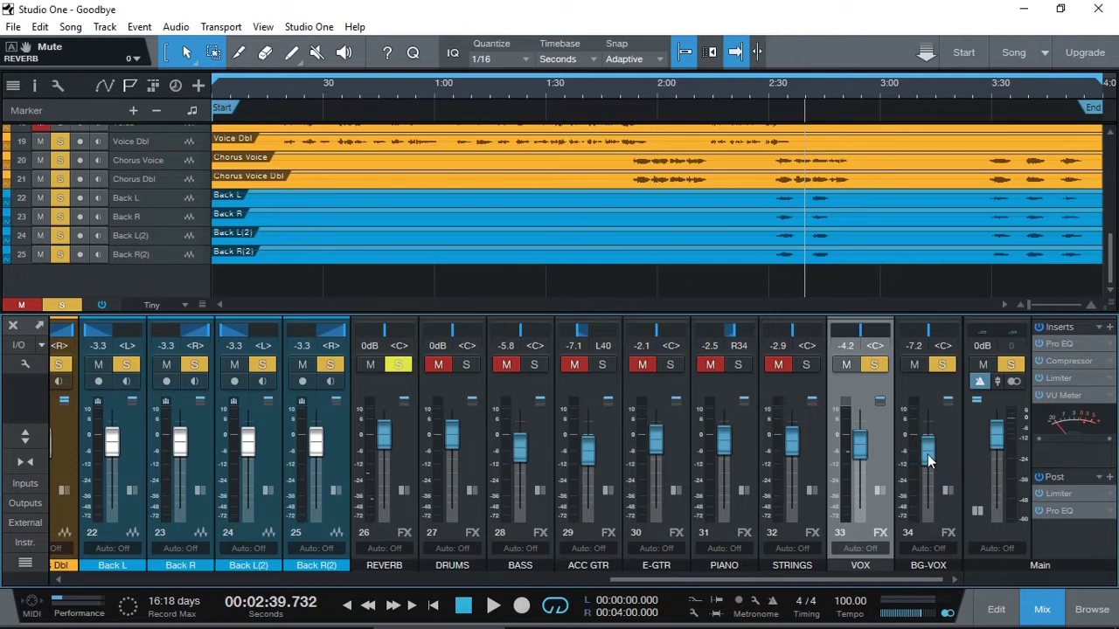
Clear all solos and play the full mix to about 2:55, comparing it with the REVERB bus muted and unmuted
drag(669, 578, 797, 598)
alt+click(941, 364)
key(space)
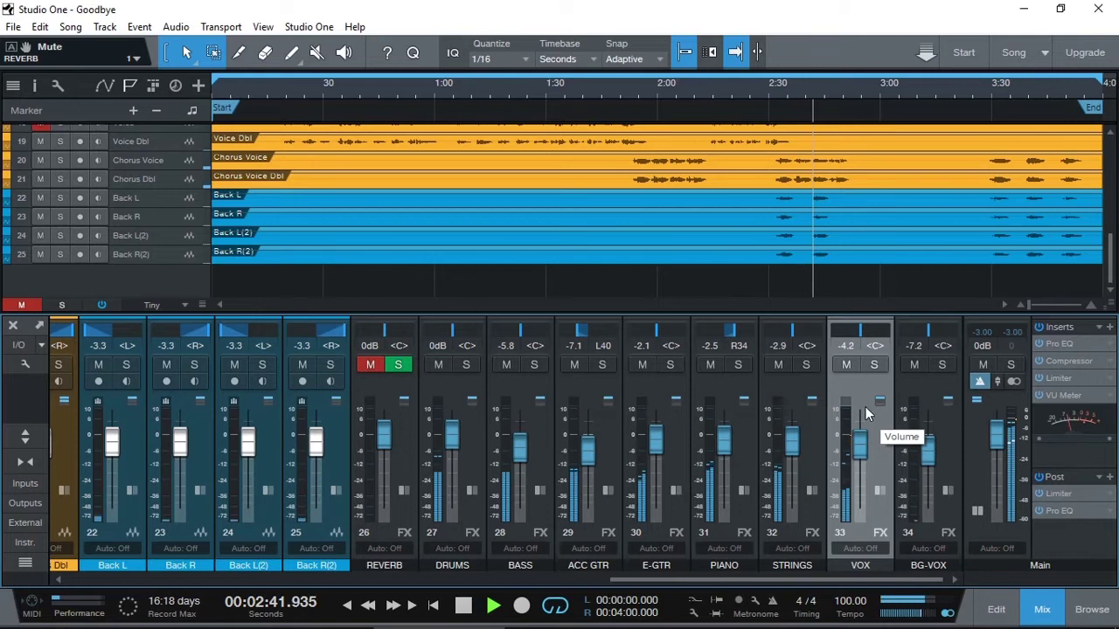
click(369, 364)
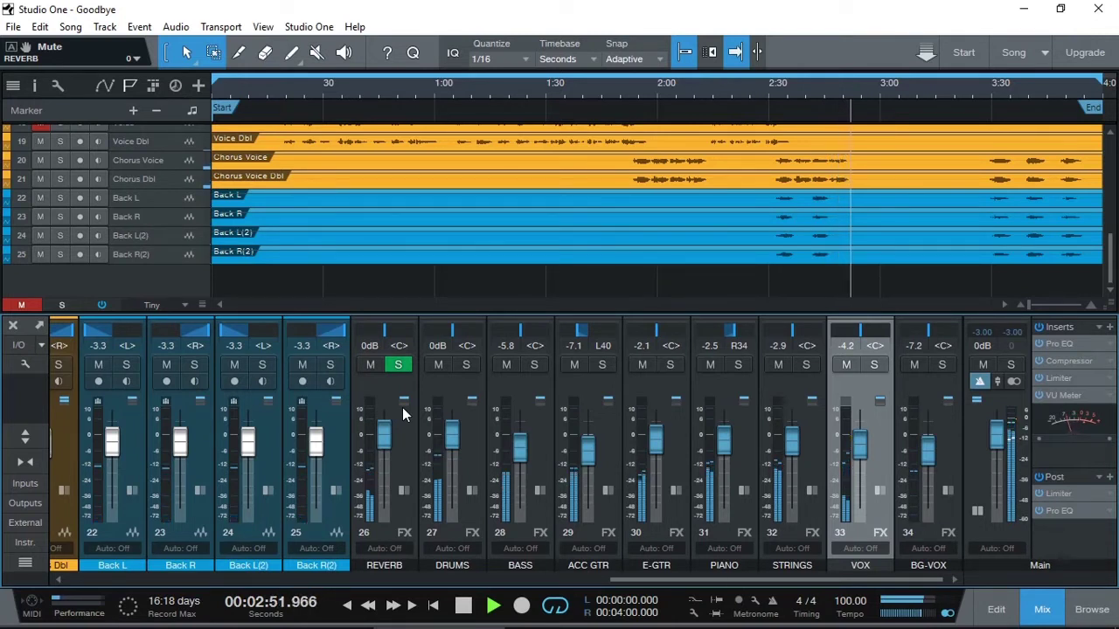
scroll(1112, 241, up, 5)
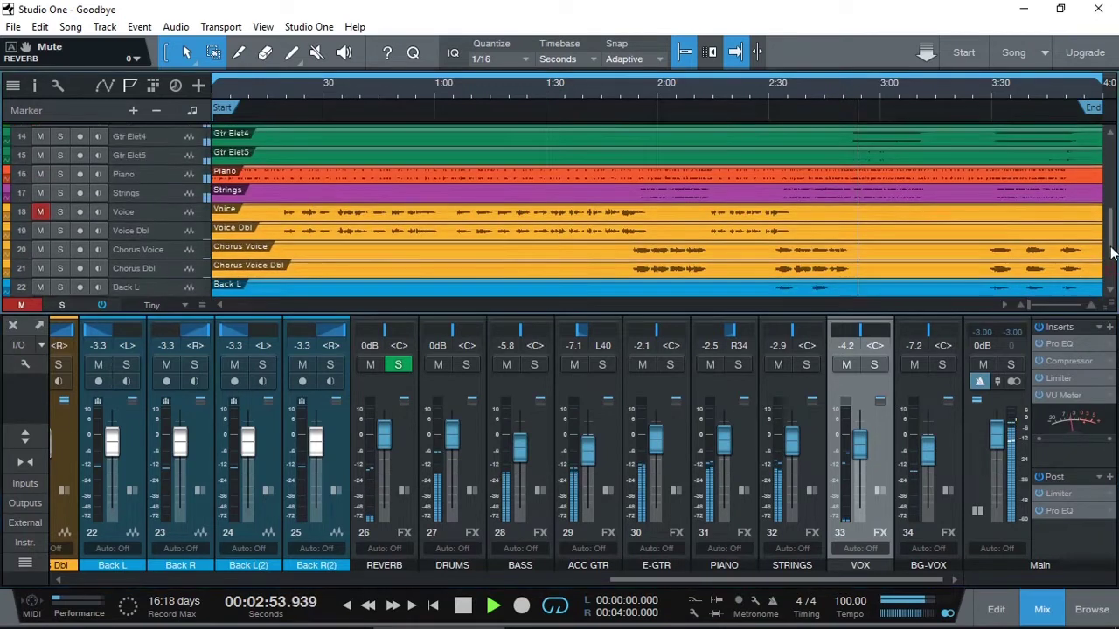
key(space)
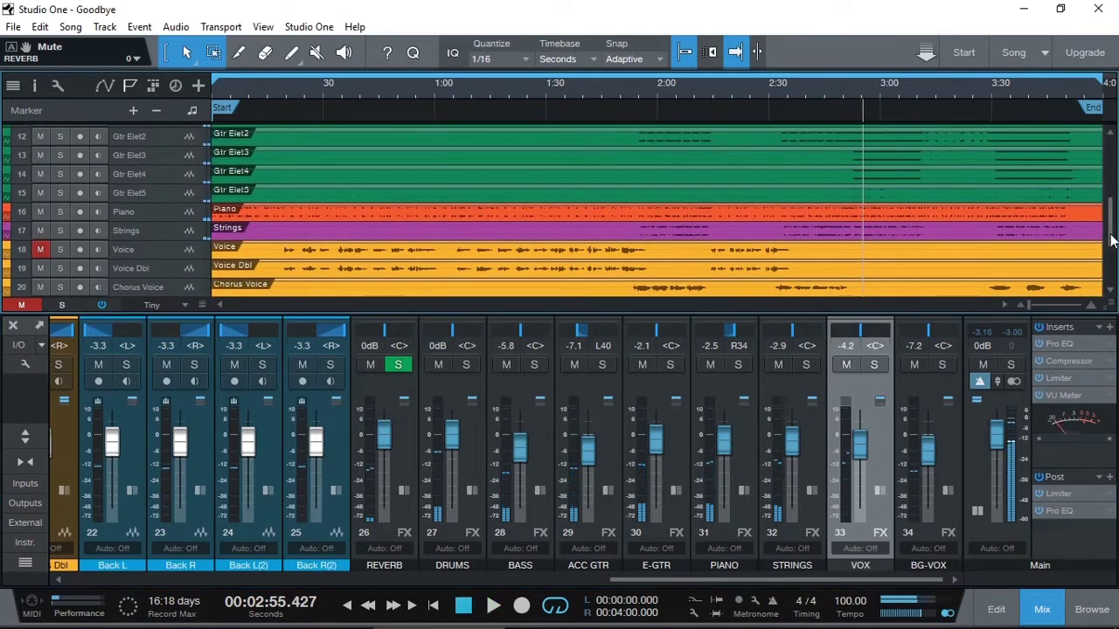
Place the playhead at 3:10, show track automation, and enlarge the Gtr Elet2 and Gtr Elet3 lanes to reveal their parameters
drag(1112, 234, 1099, 210)
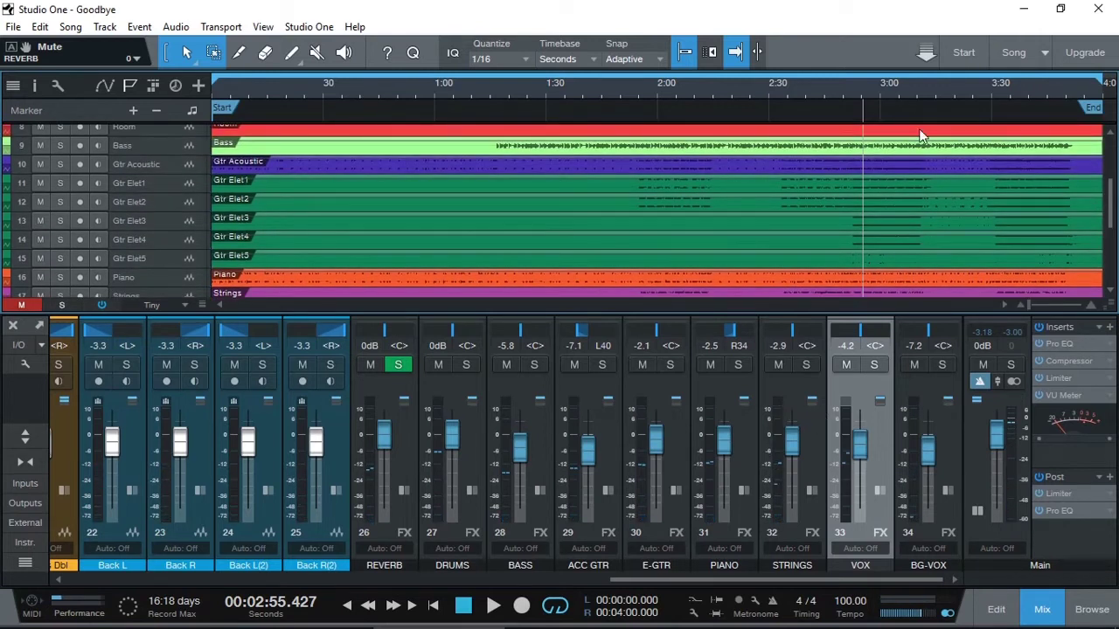
click(912, 88)
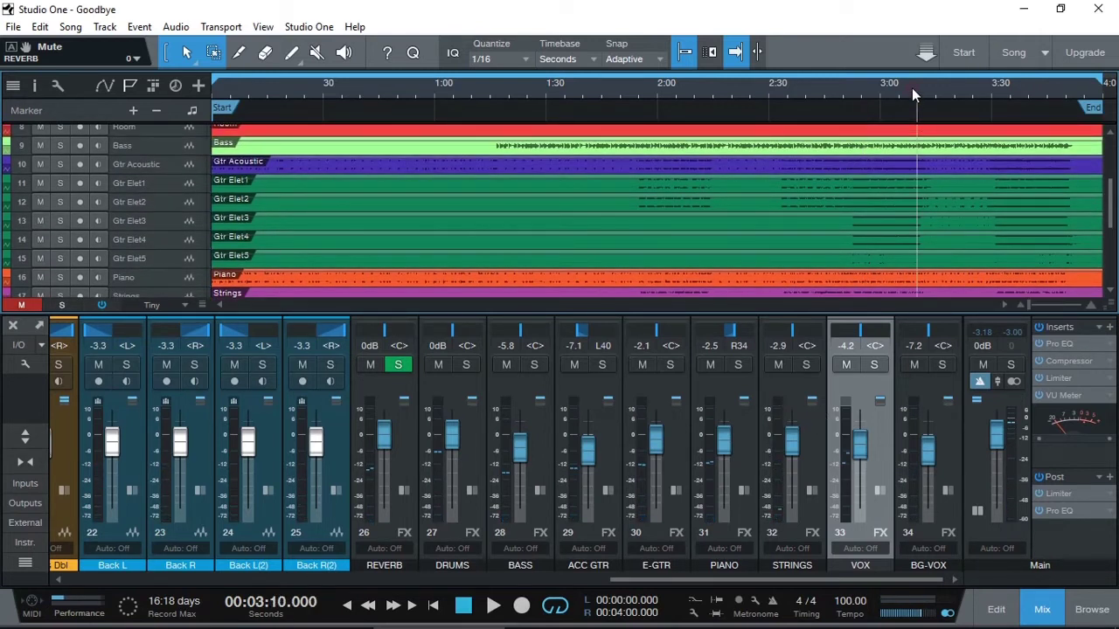
click(105, 89)
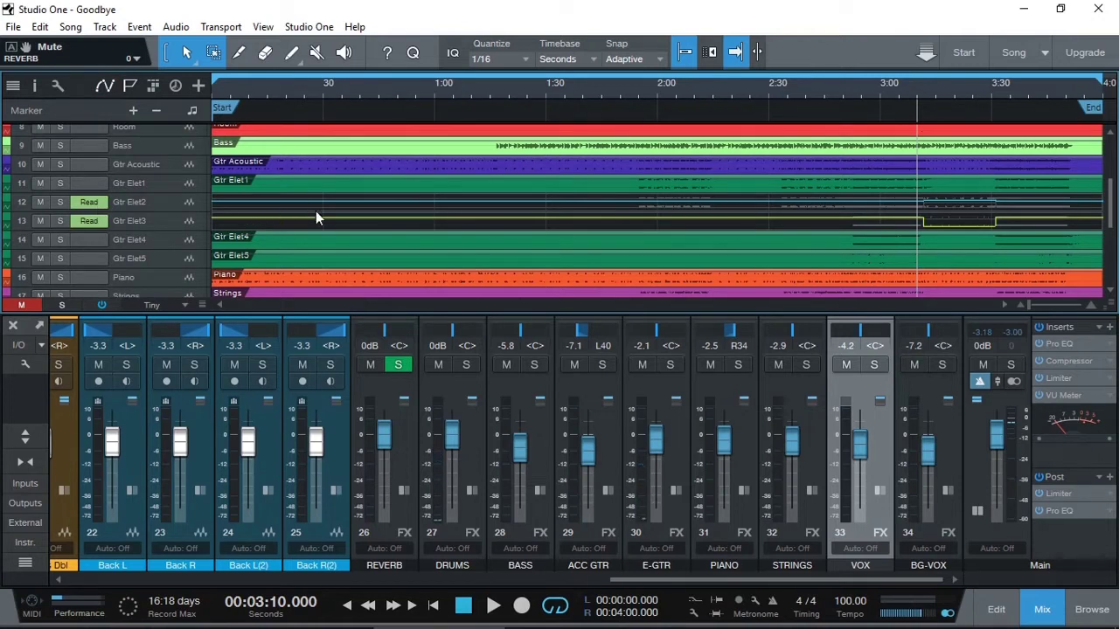
drag(174, 233, 169, 281)
drag(179, 214, 178, 241)
scroll(176, 236, down, 2)
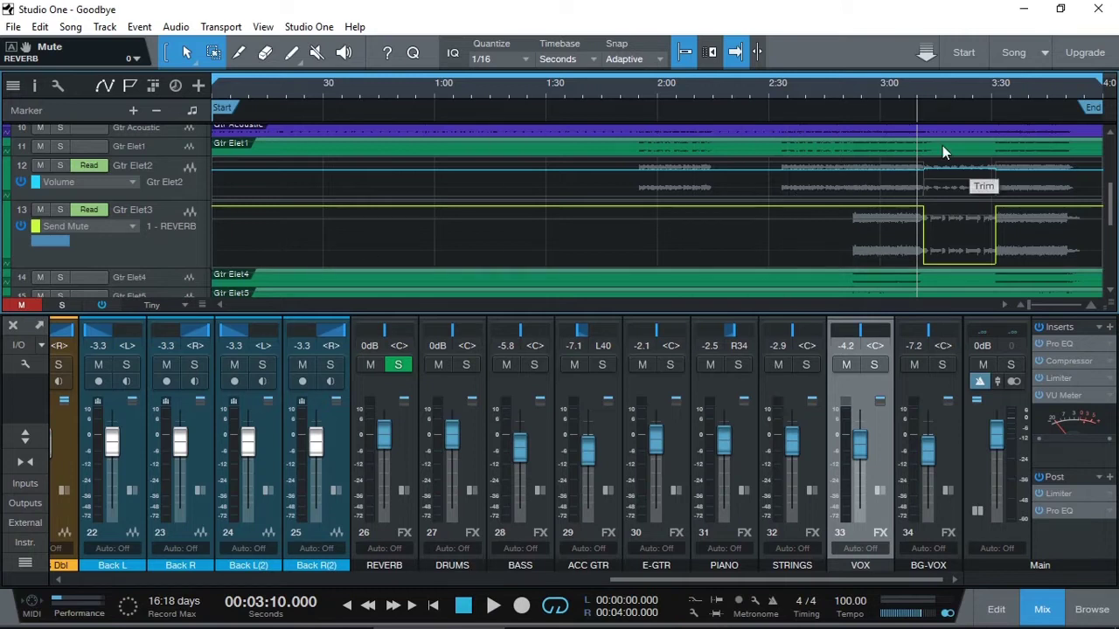
Play Gtr Elet3 soloed from 3:05 to about 3:33 with its channel's inserts and sends expanded to watch the REVERB send automation
click(901, 91)
click(64, 210)
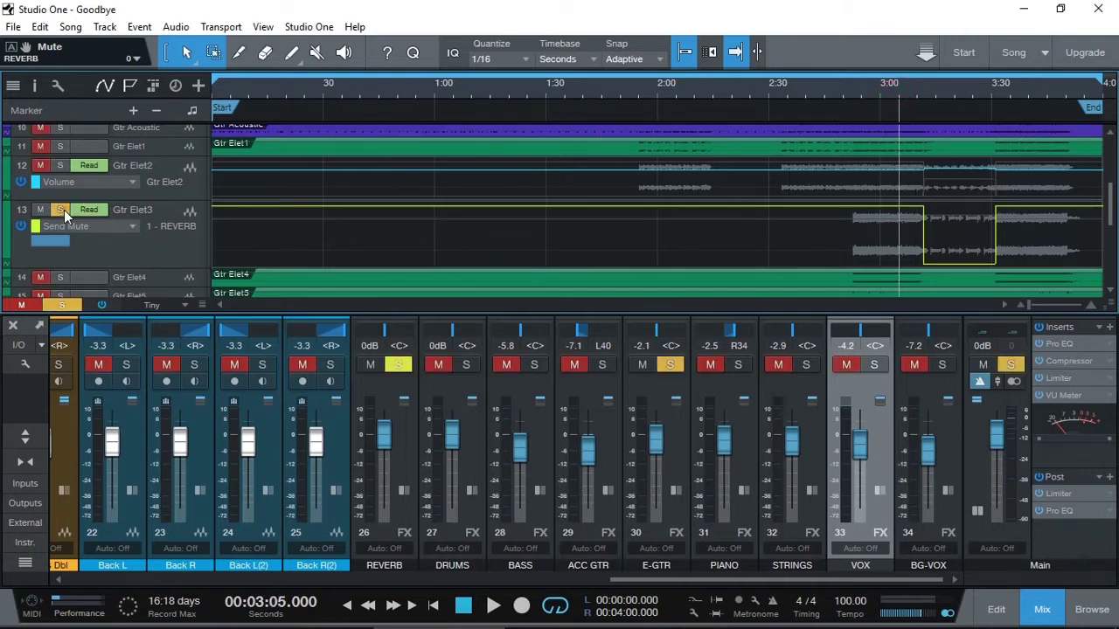
key(space)
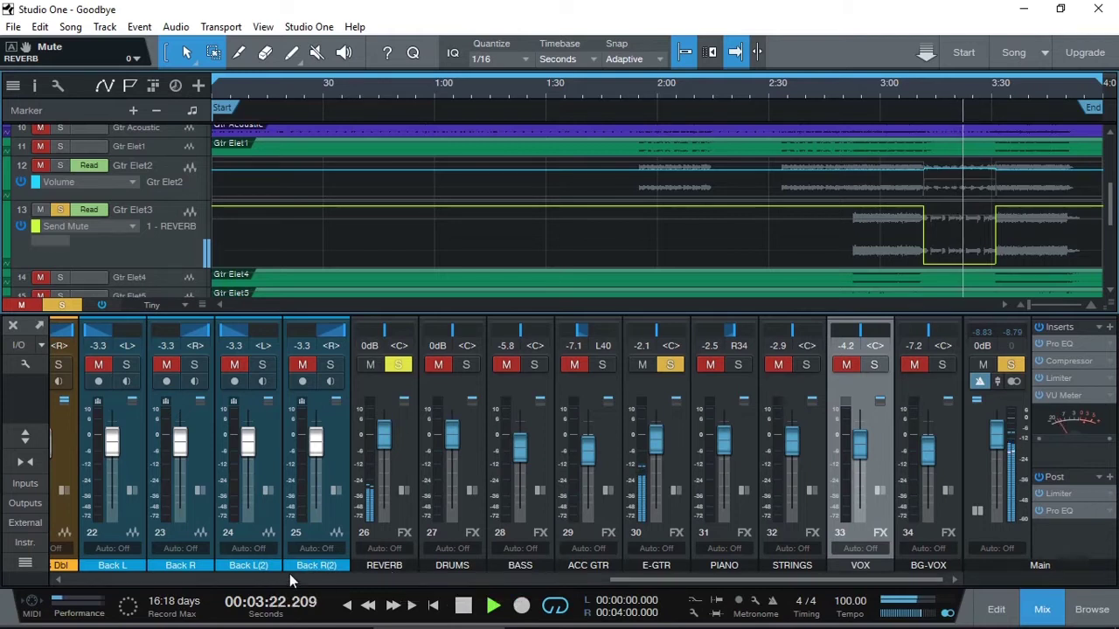
drag(637, 582, 337, 575)
click(258, 490)
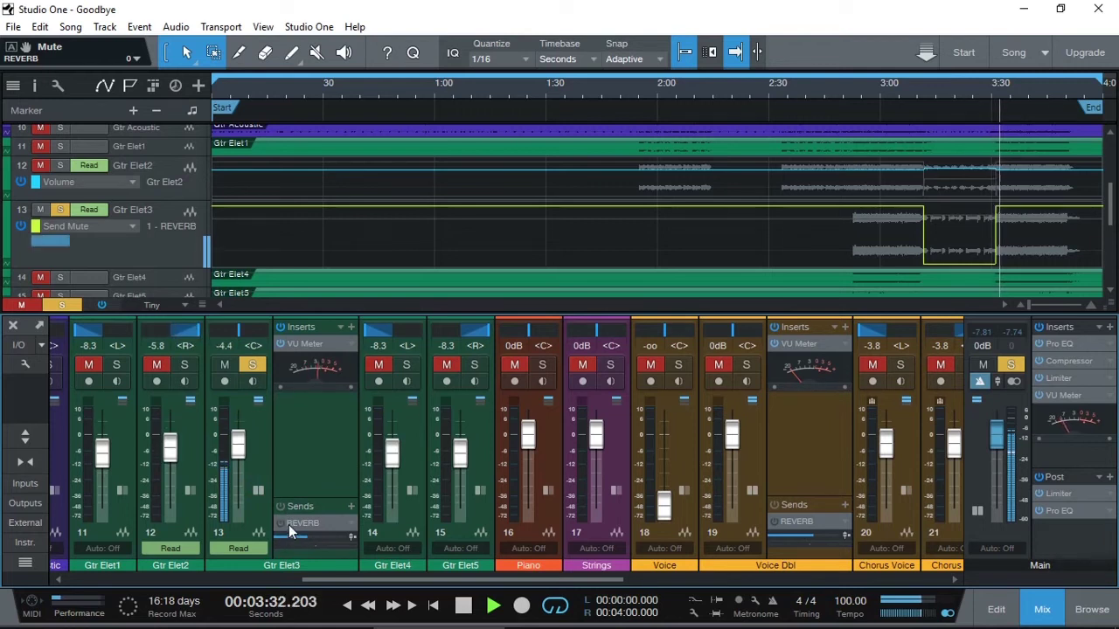
click(280, 507)
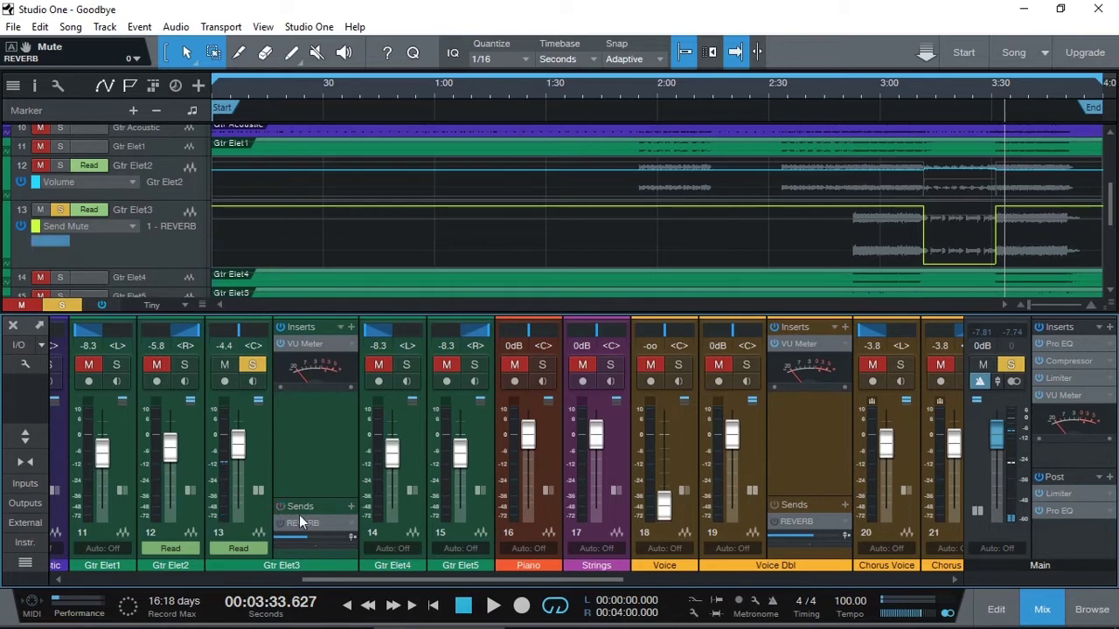
Enlarge the Gtr Elet2 track lane further to show its volume automation in more detail
drag(325, 578, 392, 588)
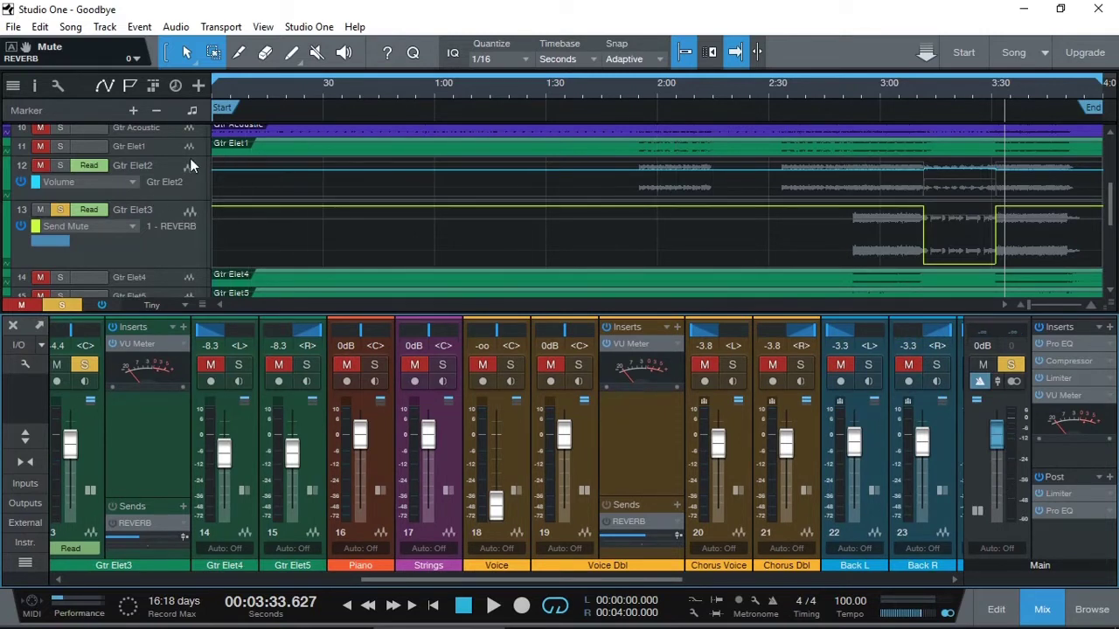
drag(183, 158, 187, 144)
drag(174, 185, 167, 224)
Solo Gtr Elet2 together with Gtr Elet3 and play from 3:05 to follow their volume and send automation, stopping at about 3:21
click(905, 89)
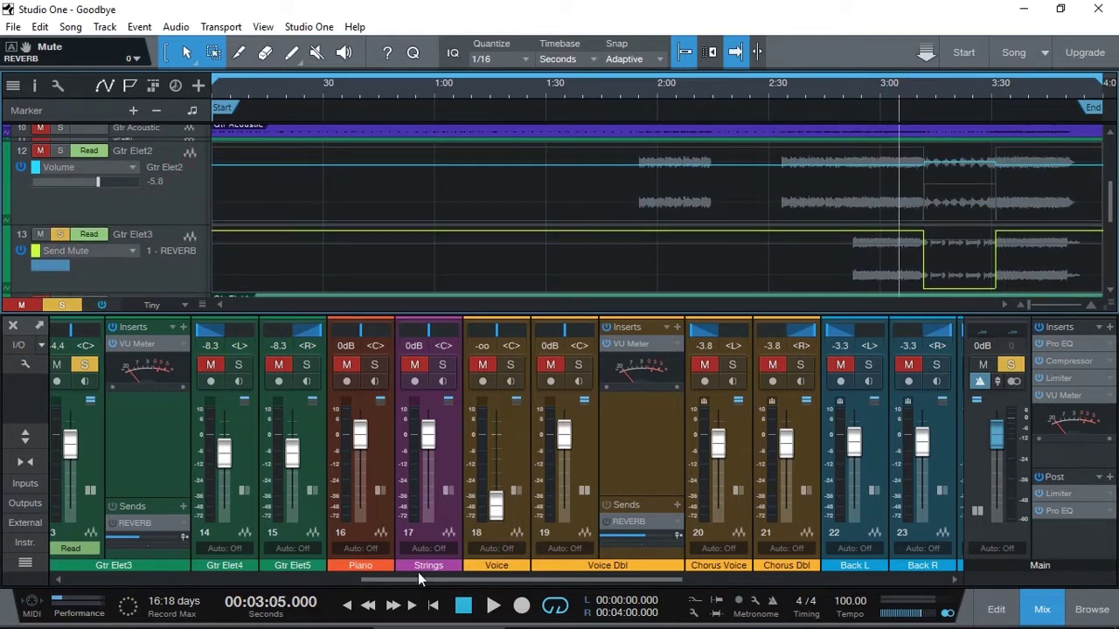
drag(435, 580, 297, 584)
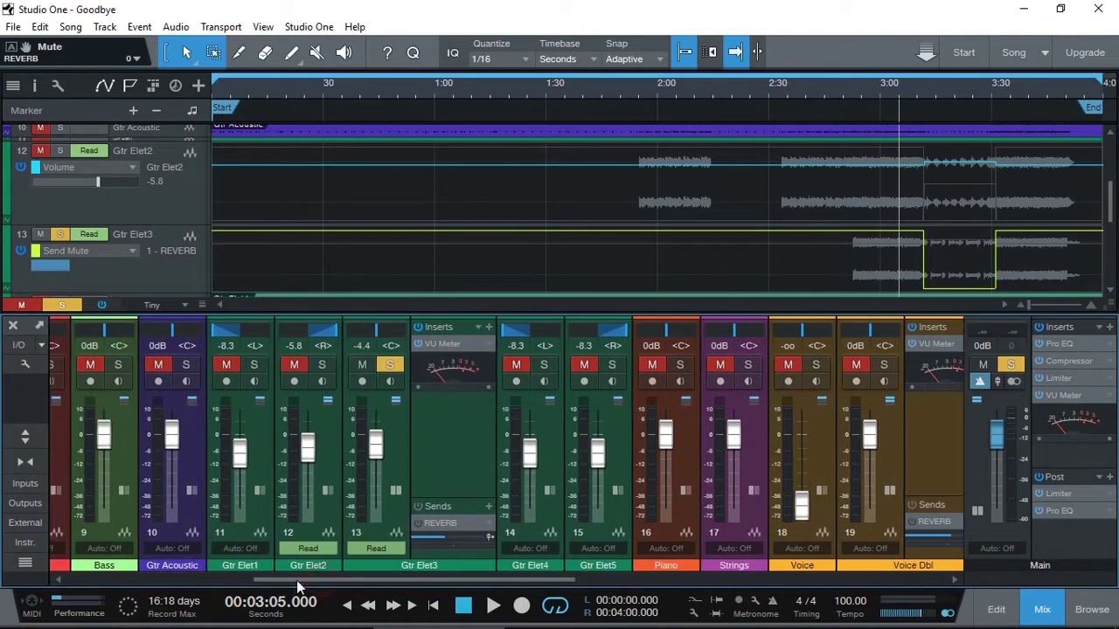
click(322, 365)
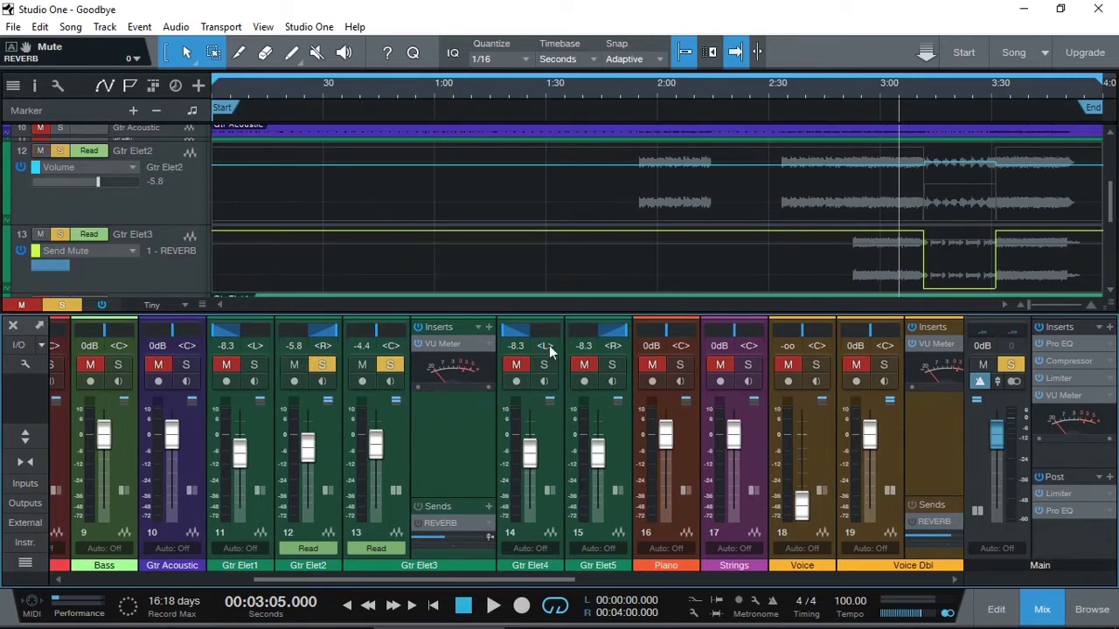
key(space)
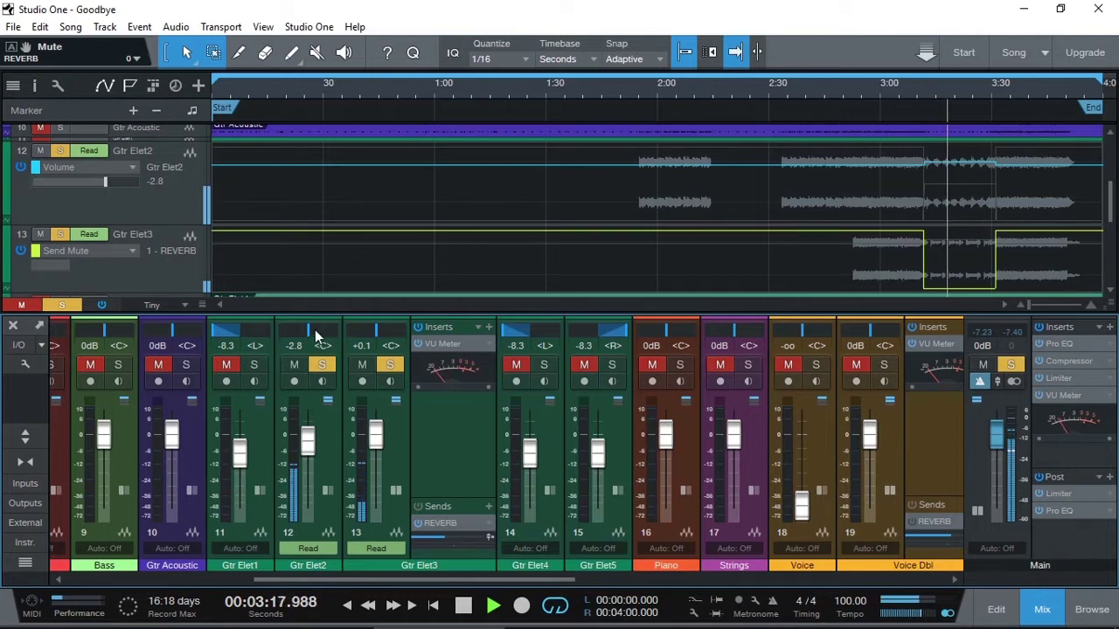
click(889, 88)
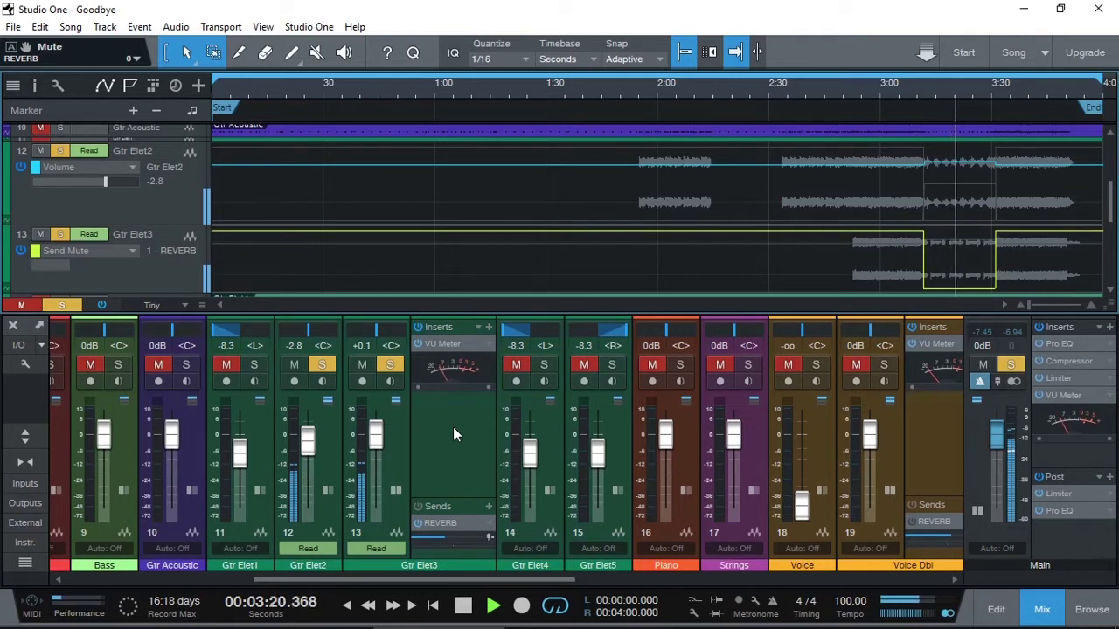
key(space)
Unsolo Gtr Elet3 and Gtr Elet2 and play the full mix from 3:00 to about 3:33 to hear their automation in context
click(390, 364)
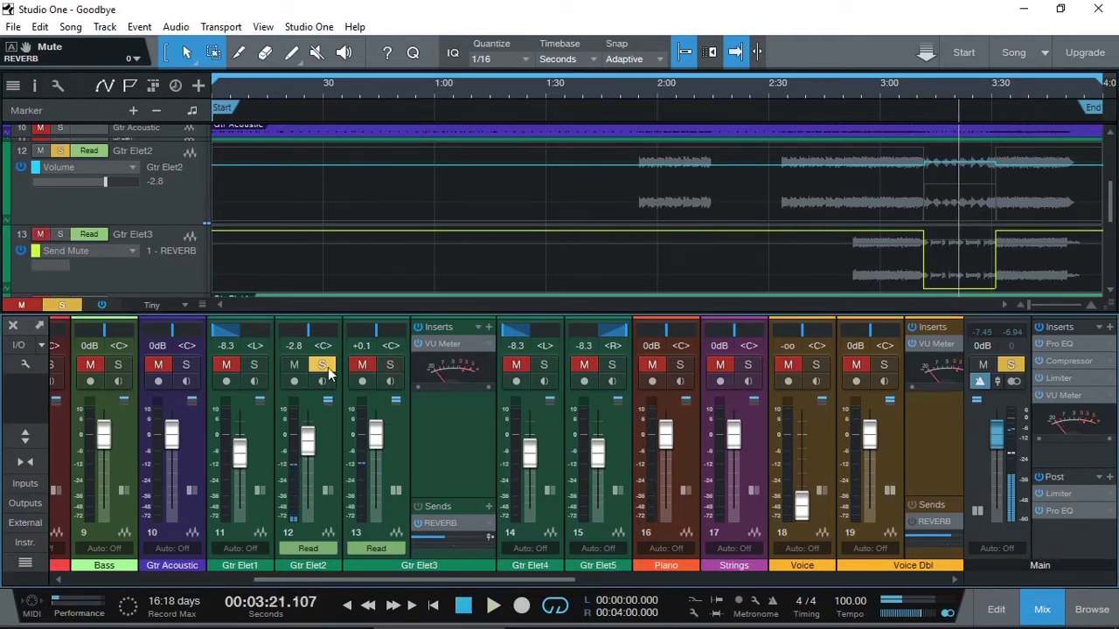
click(327, 367)
click(882, 85)
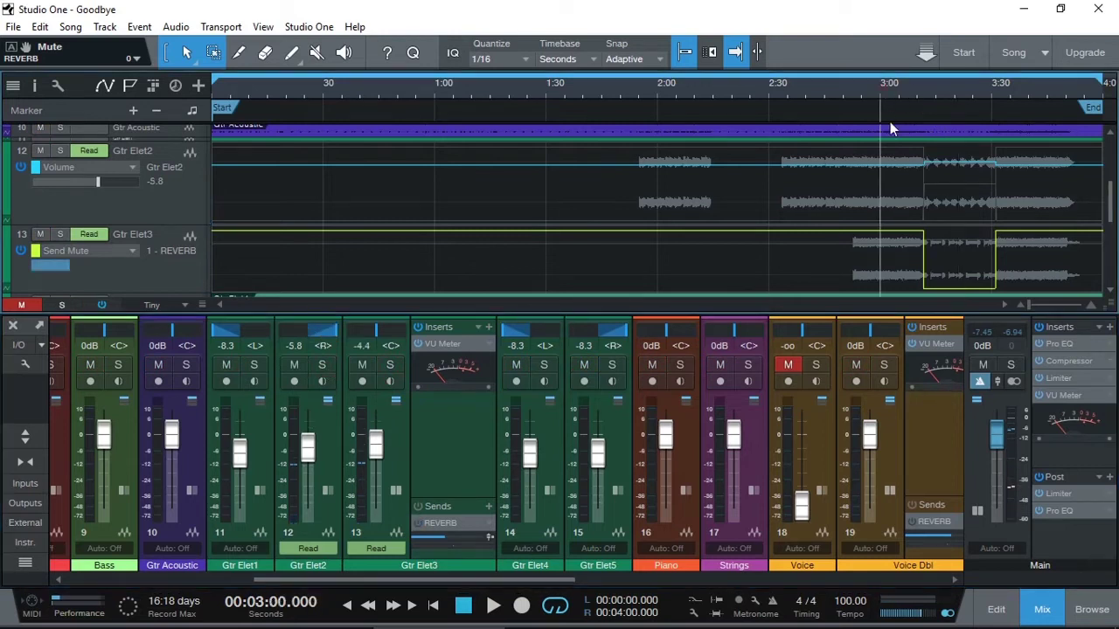
key(space)
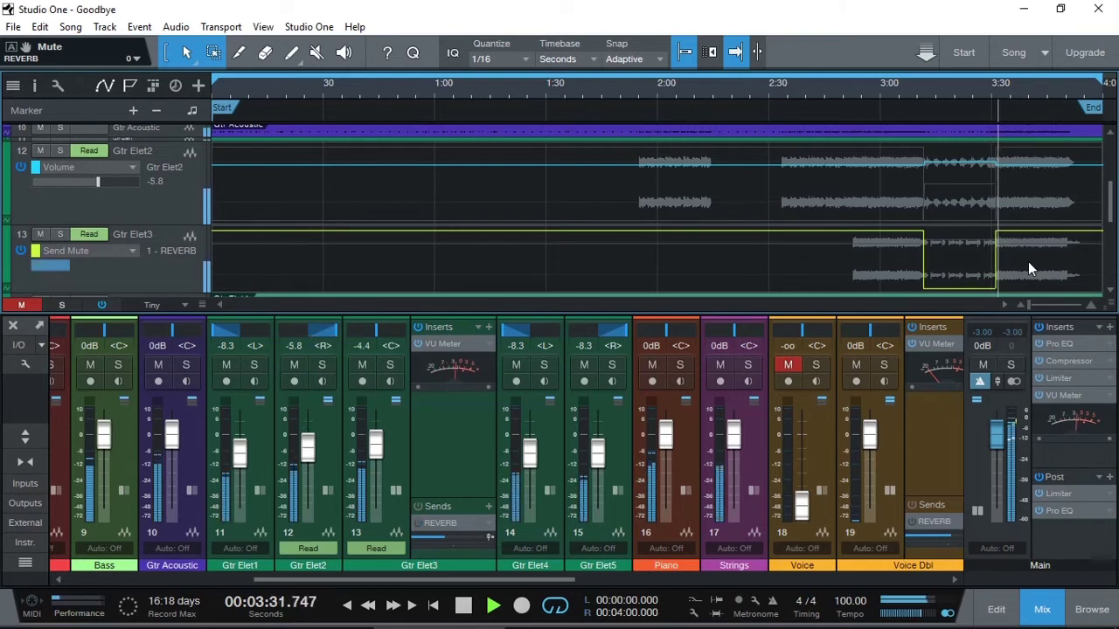
key(space)
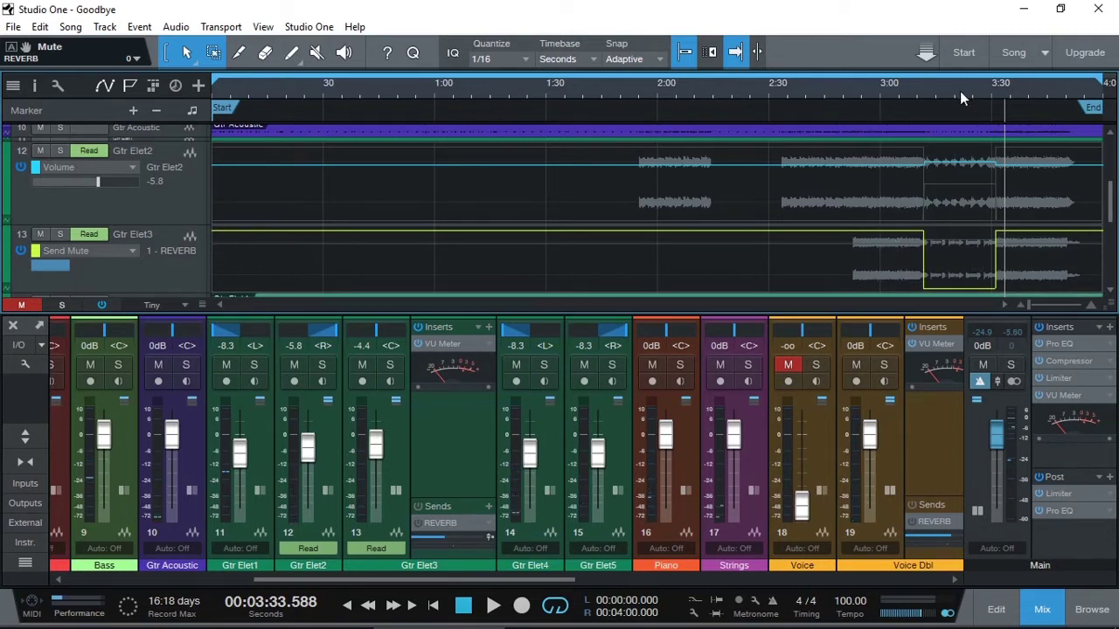
scroll(958, 91, up, 4)
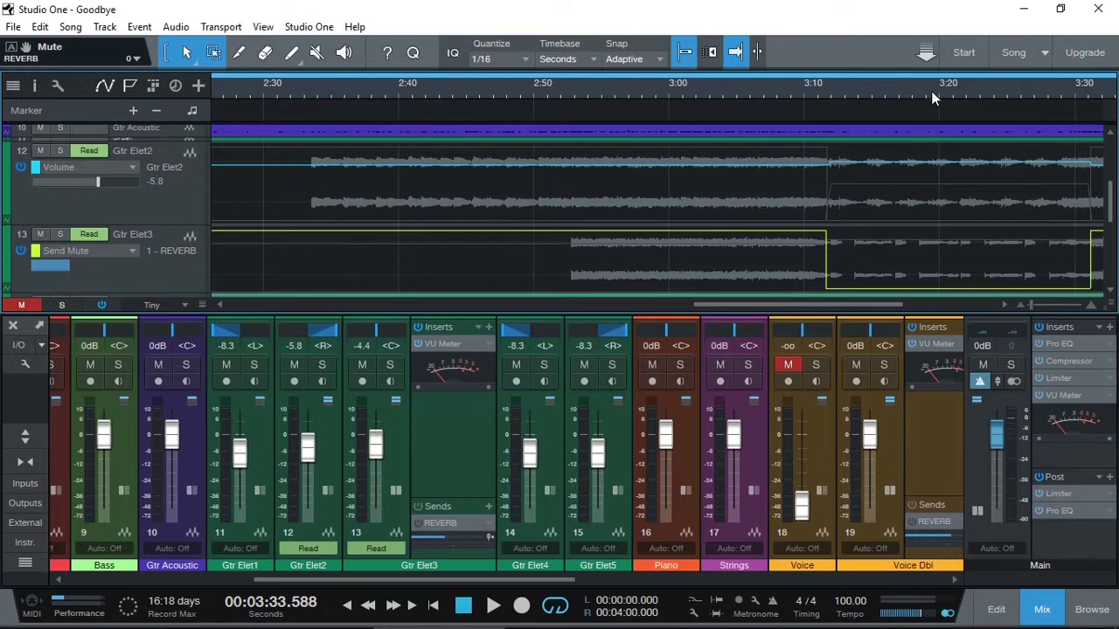
scroll(930, 91, down, 4)
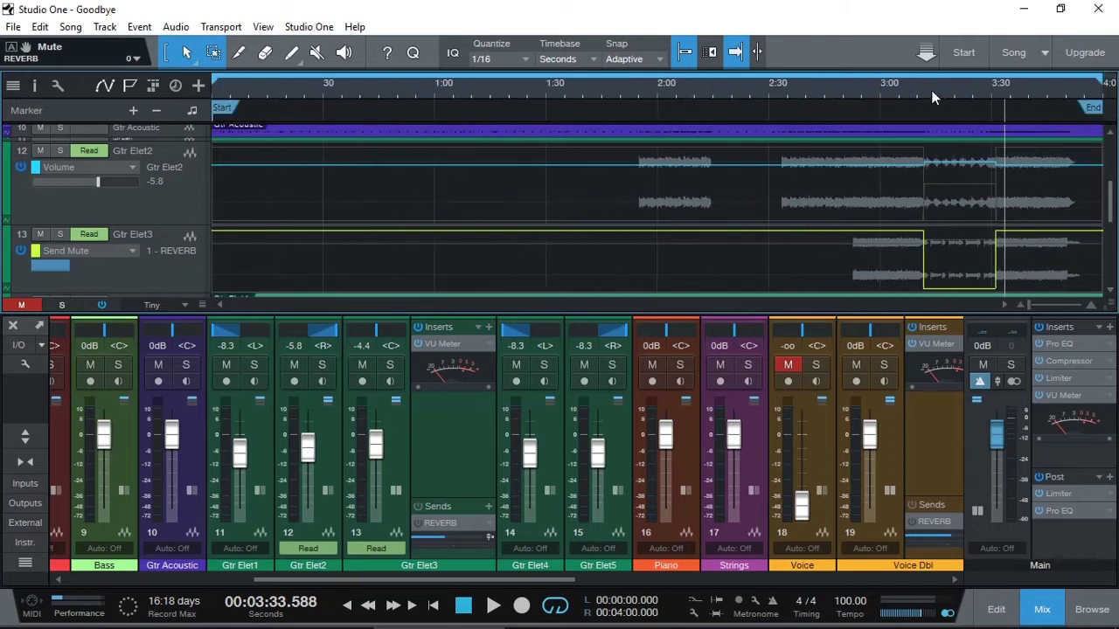
Hide the track automation and reduce the enlarged Gtr Elet2 and Gtr Elet3 lanes to the same small height as the other tracks
click(106, 86)
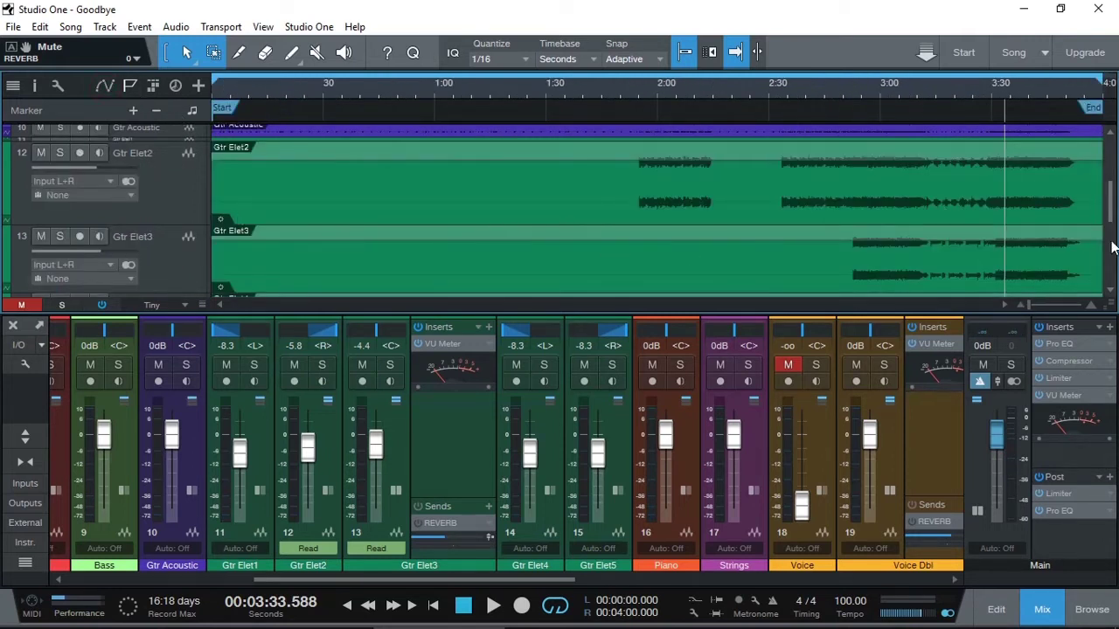
click(166, 226)
click(163, 229)
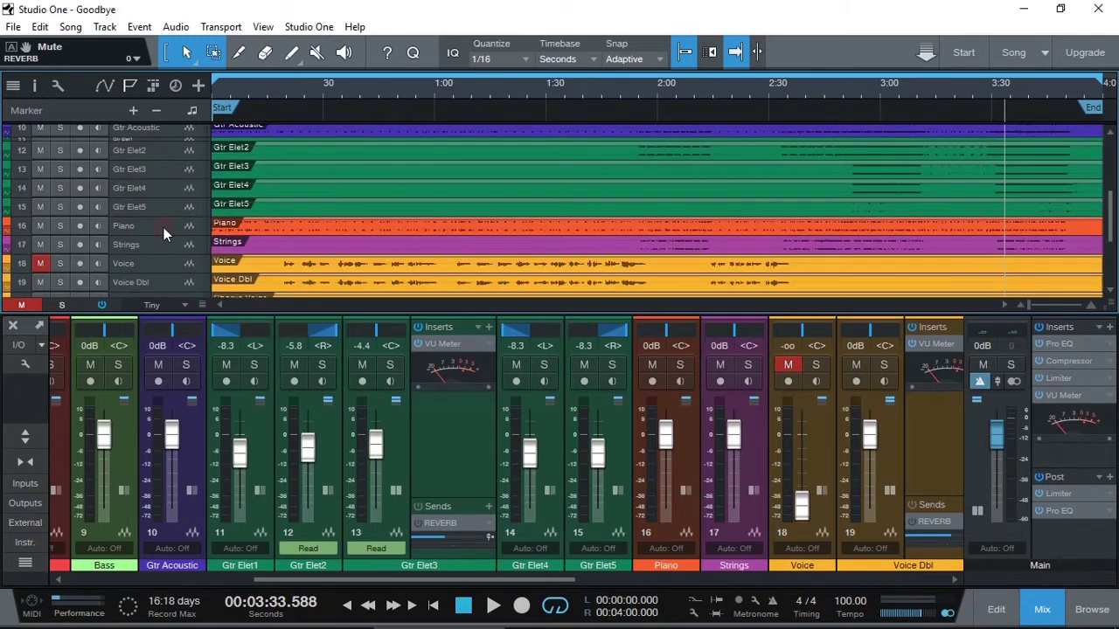
Play the full mix from 3:33 to about 3:57 and collapse the expanded Gtr Elet3 and Voice Dbl channels in the console
key(space)
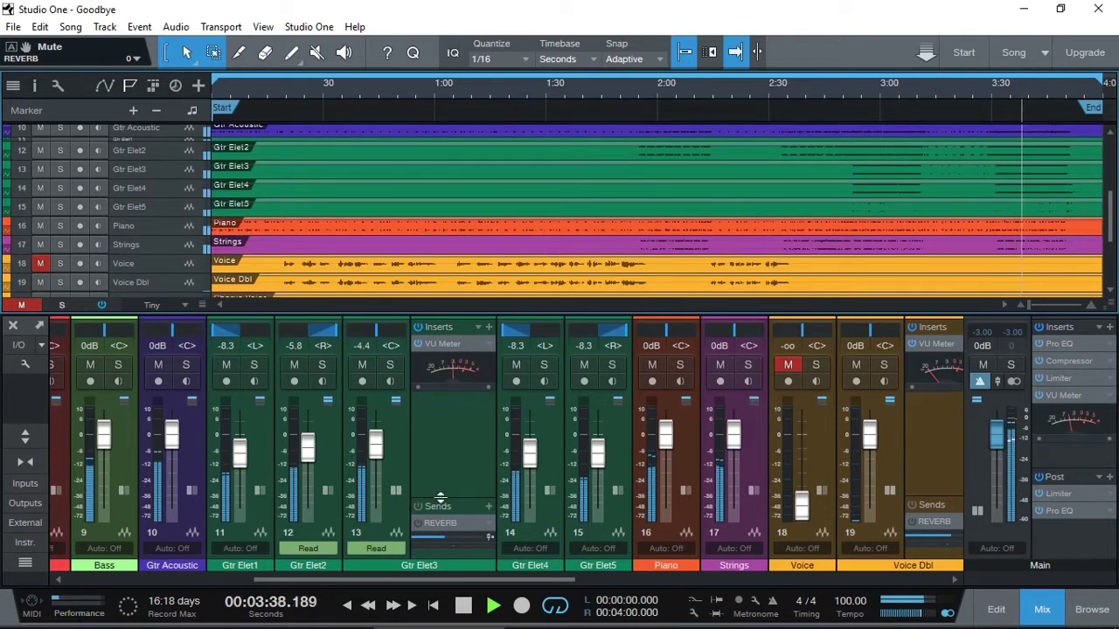
click(394, 492)
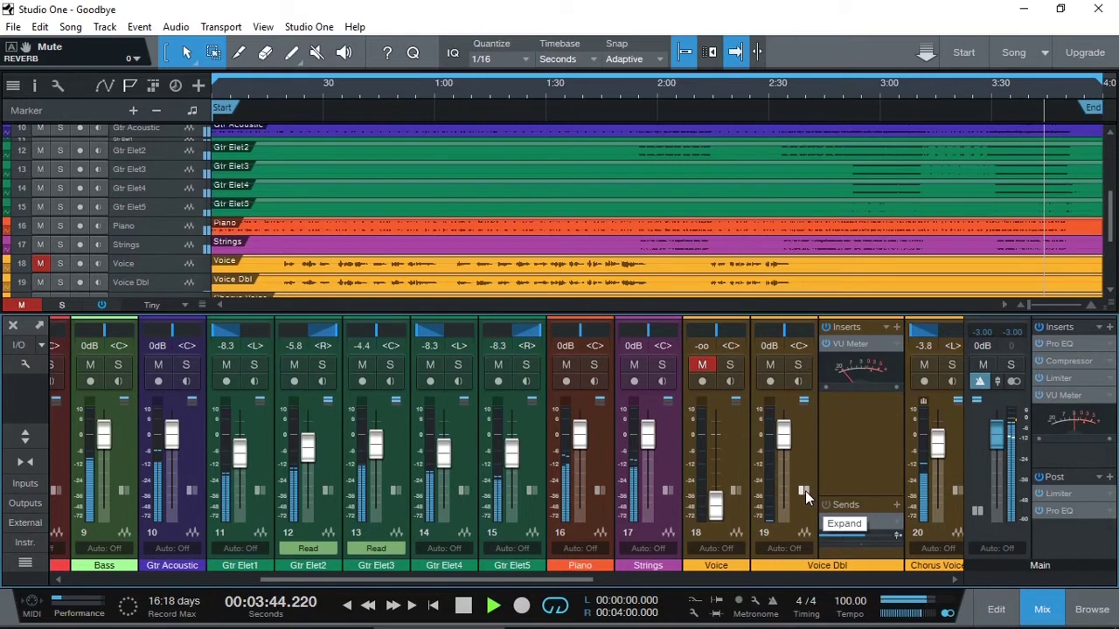
drag(571, 579, 685, 580)
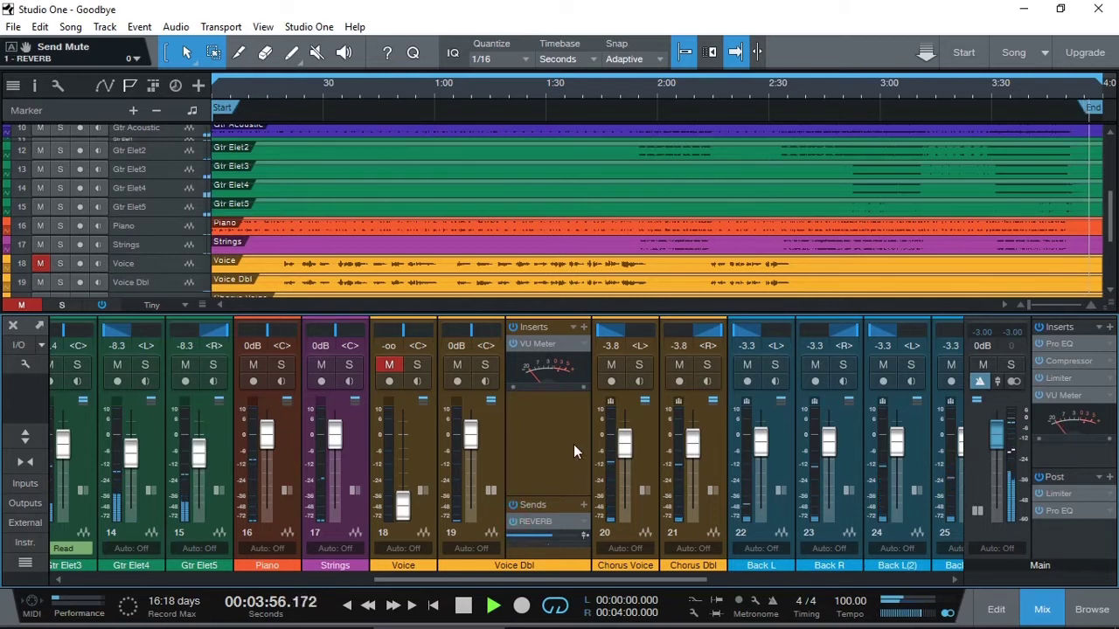
key(space)
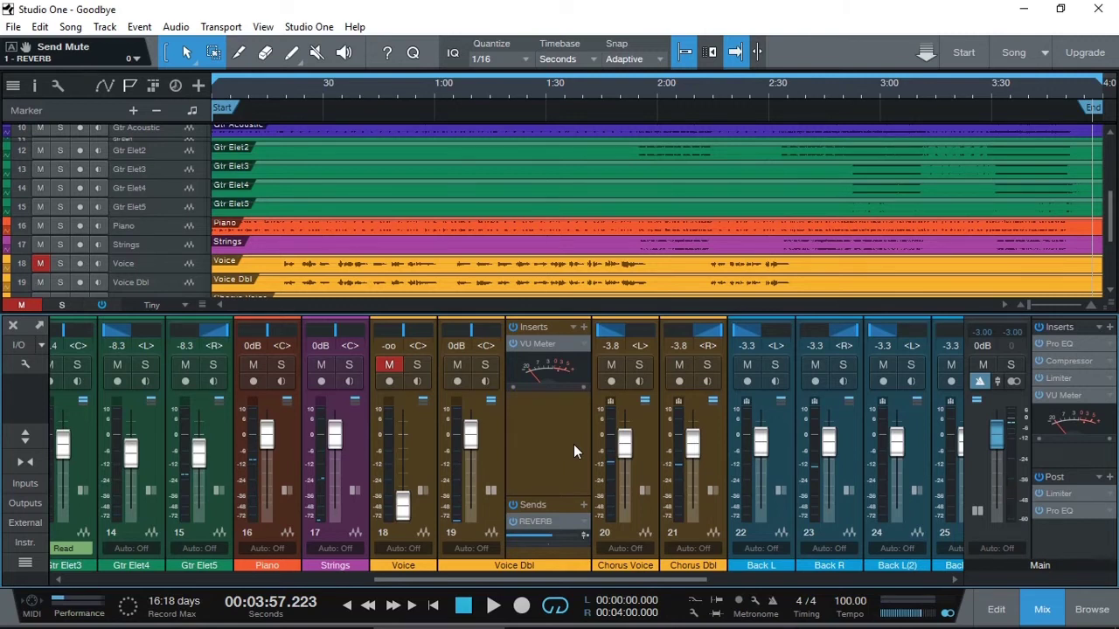
click(492, 491)
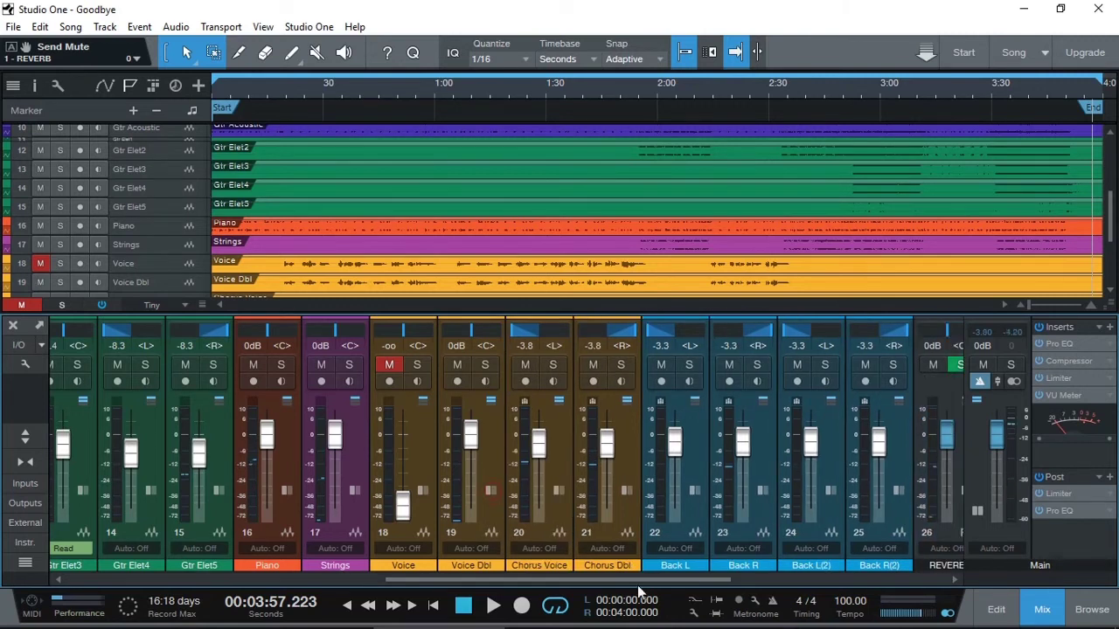
Switch the console to its large view at the bus channels, from REVERB to BG-VOX, to examine their inserts
drag(653, 580, 867, 580)
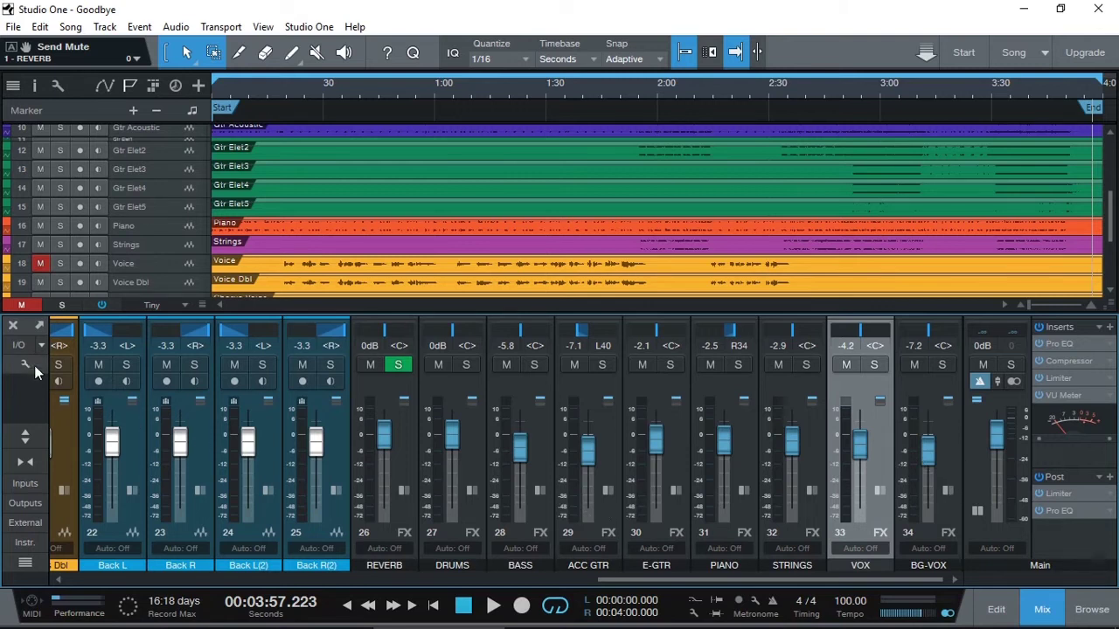
click(26, 435)
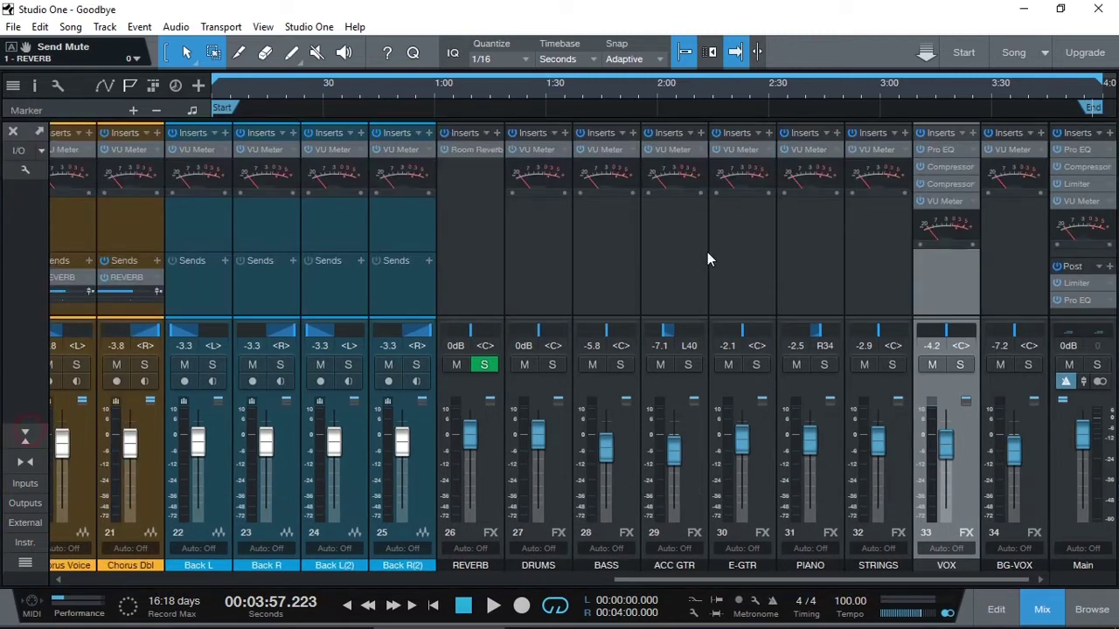